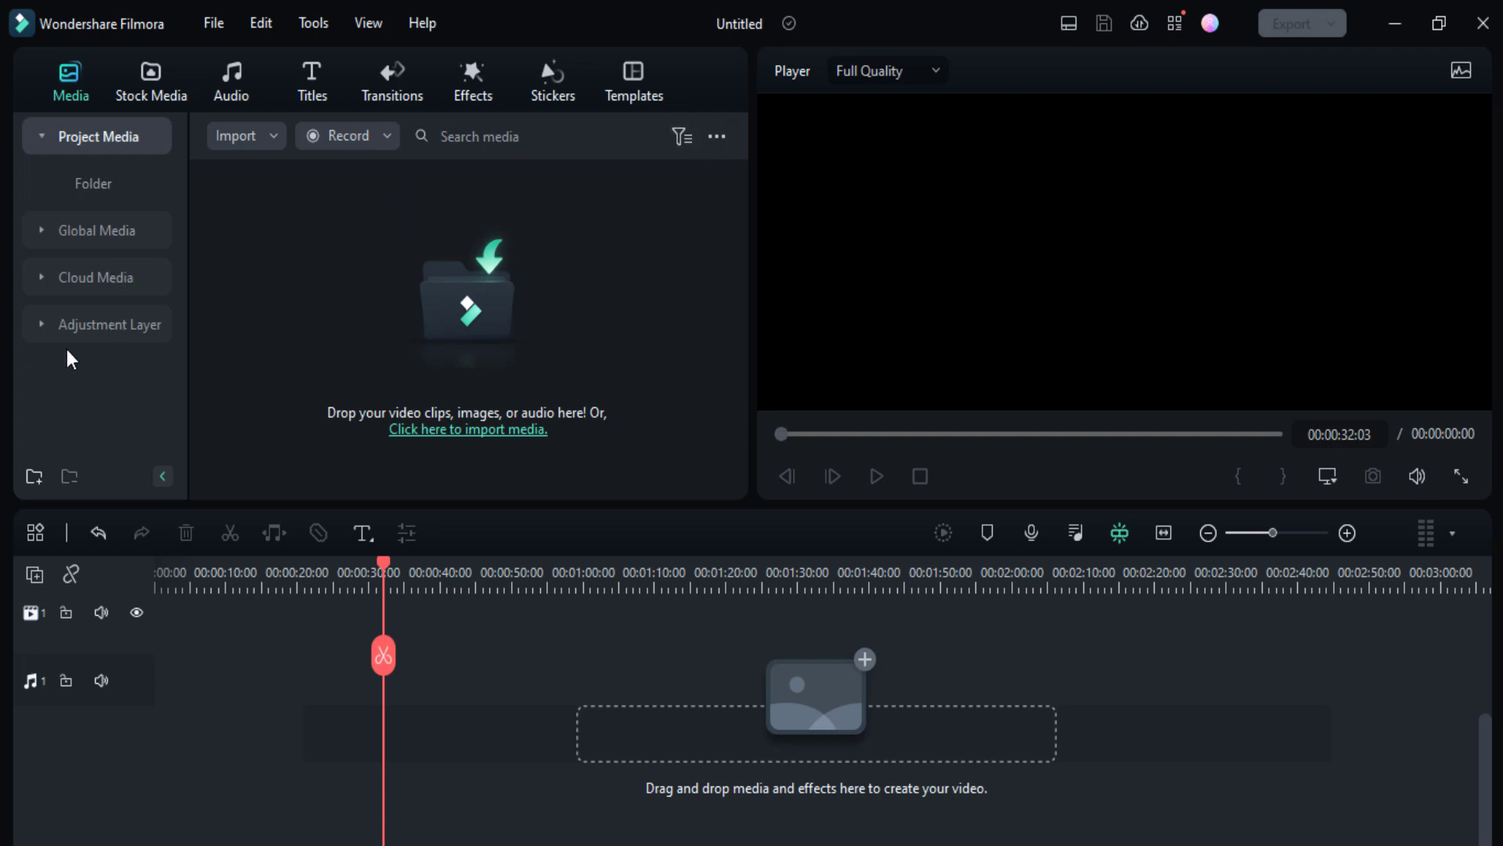
# - Show the Adjustment Layer category's presets in the Media library
pyautogui.click(77, 324)
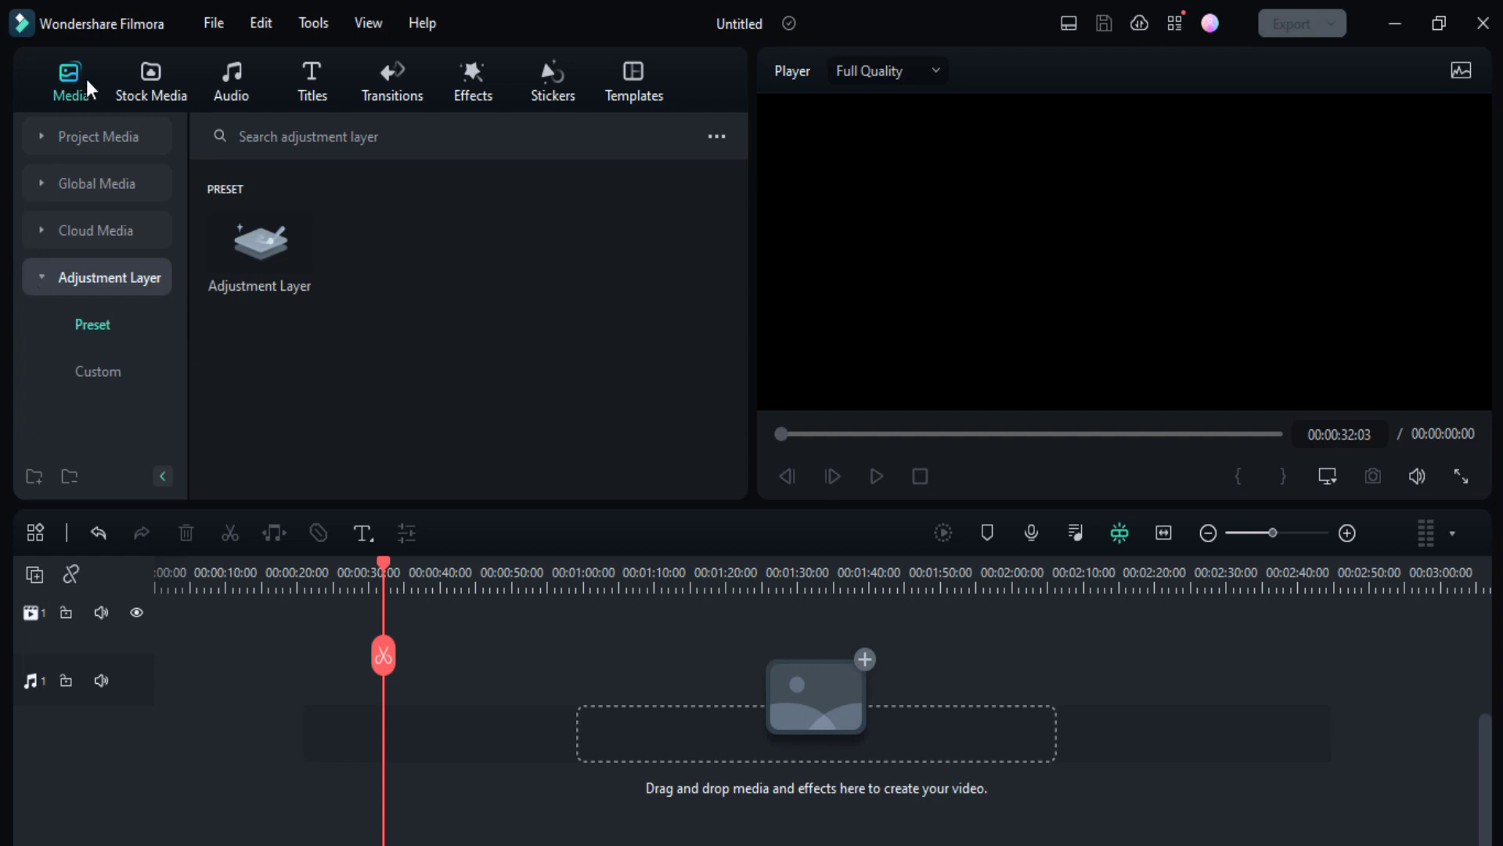
# - Start a media import from Project Media, then cancel it without importing any video
pyautogui.click(112, 151)
pyautogui.click(511, 269)
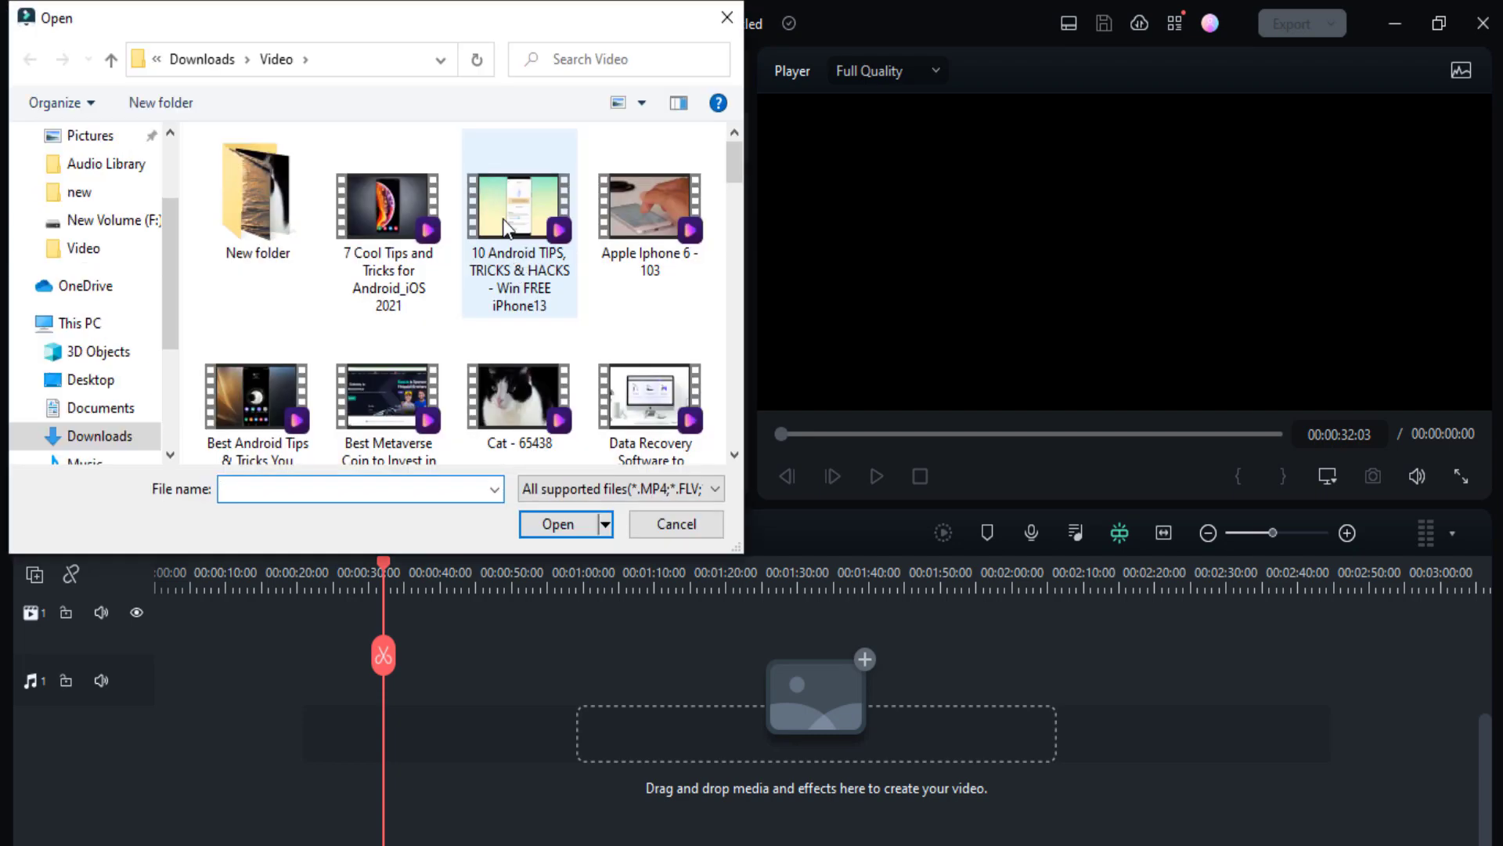
pyautogui.scroll(-5, 505, 222)
pyautogui.scroll(-5, 534, 264)
pyautogui.scroll(-5, 575, 271)
pyautogui.scroll(-5, 583, 324)
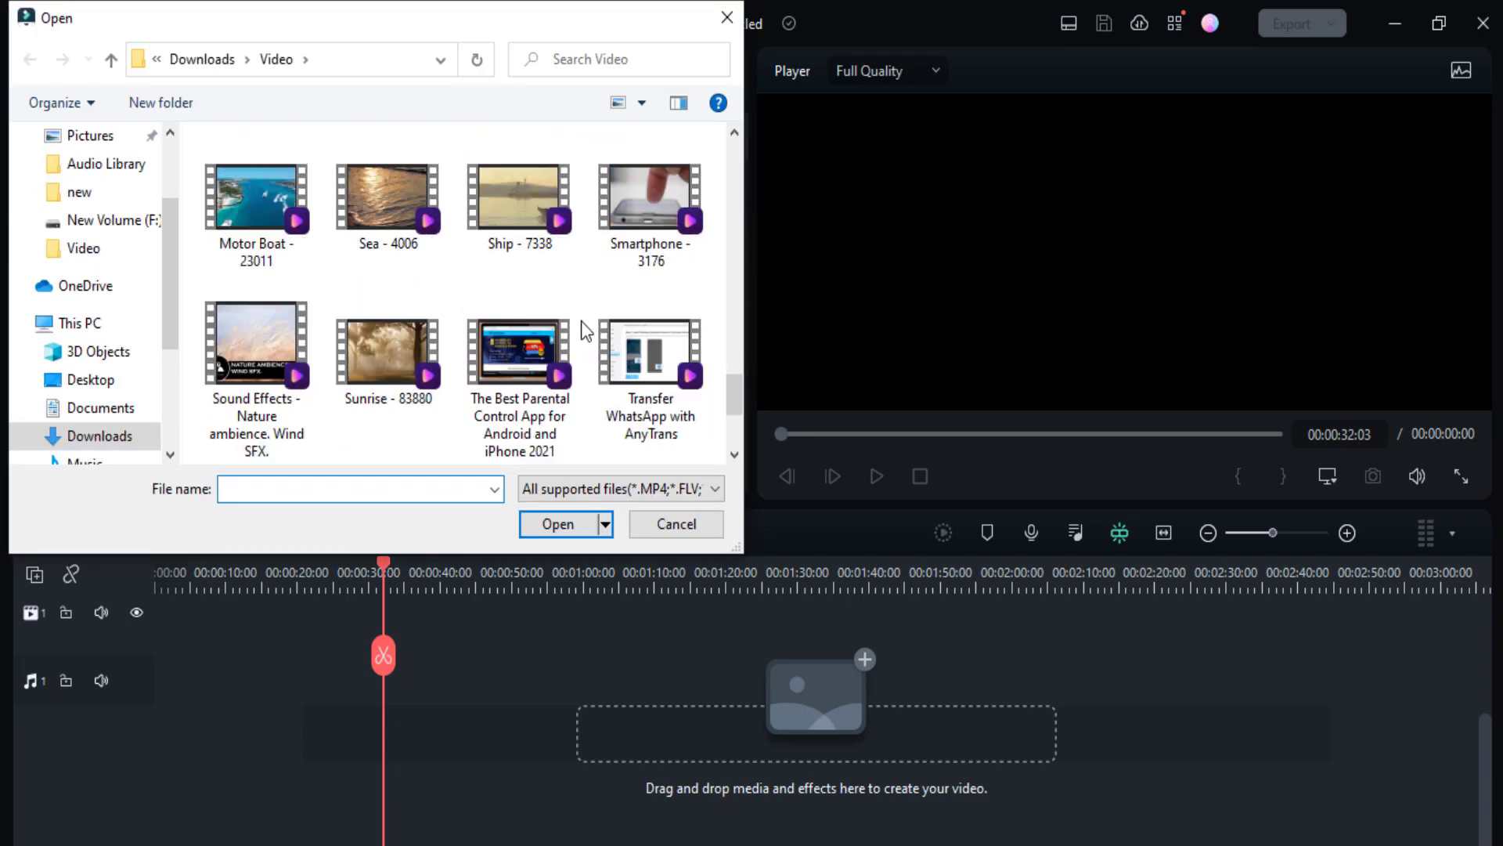
pyautogui.scroll(-2, 575, 319)
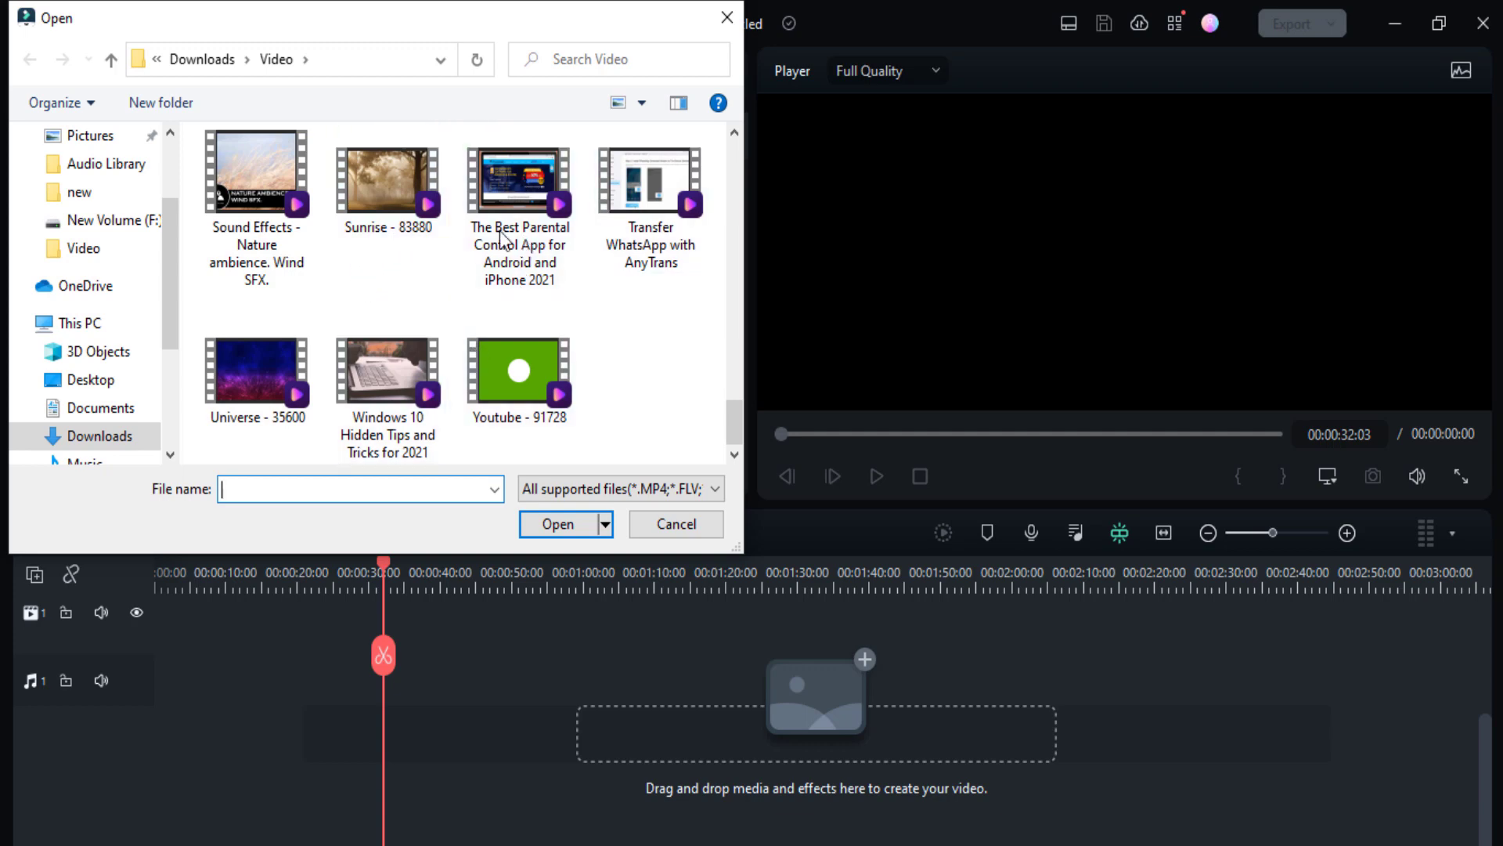
pyautogui.click(726, 17)
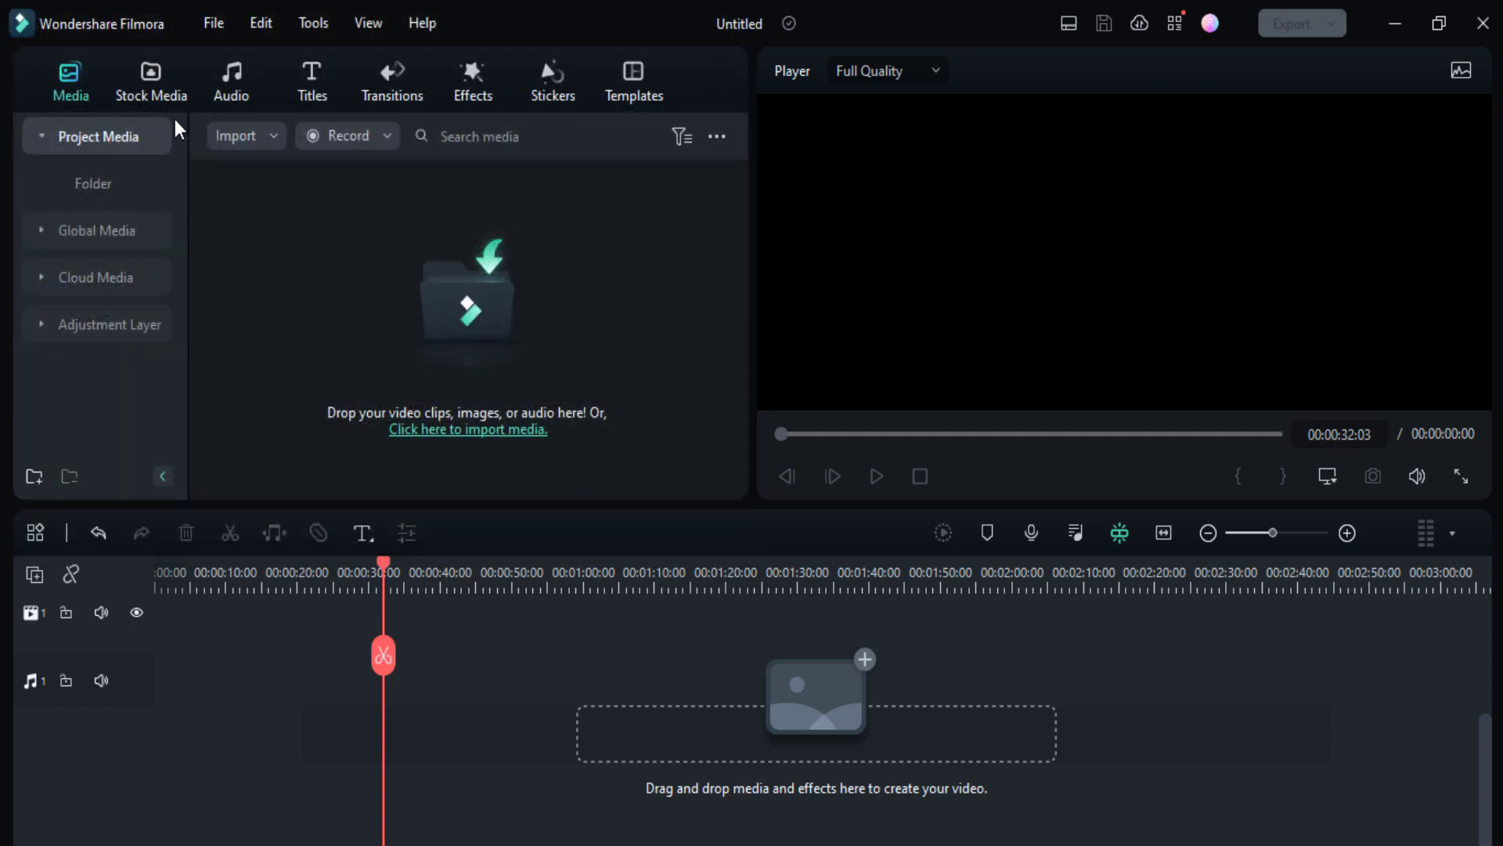
# - Add the woman close-up, 720P and 4096x2160 downloaded stock clips to the timeline
pyautogui.click(153, 88)
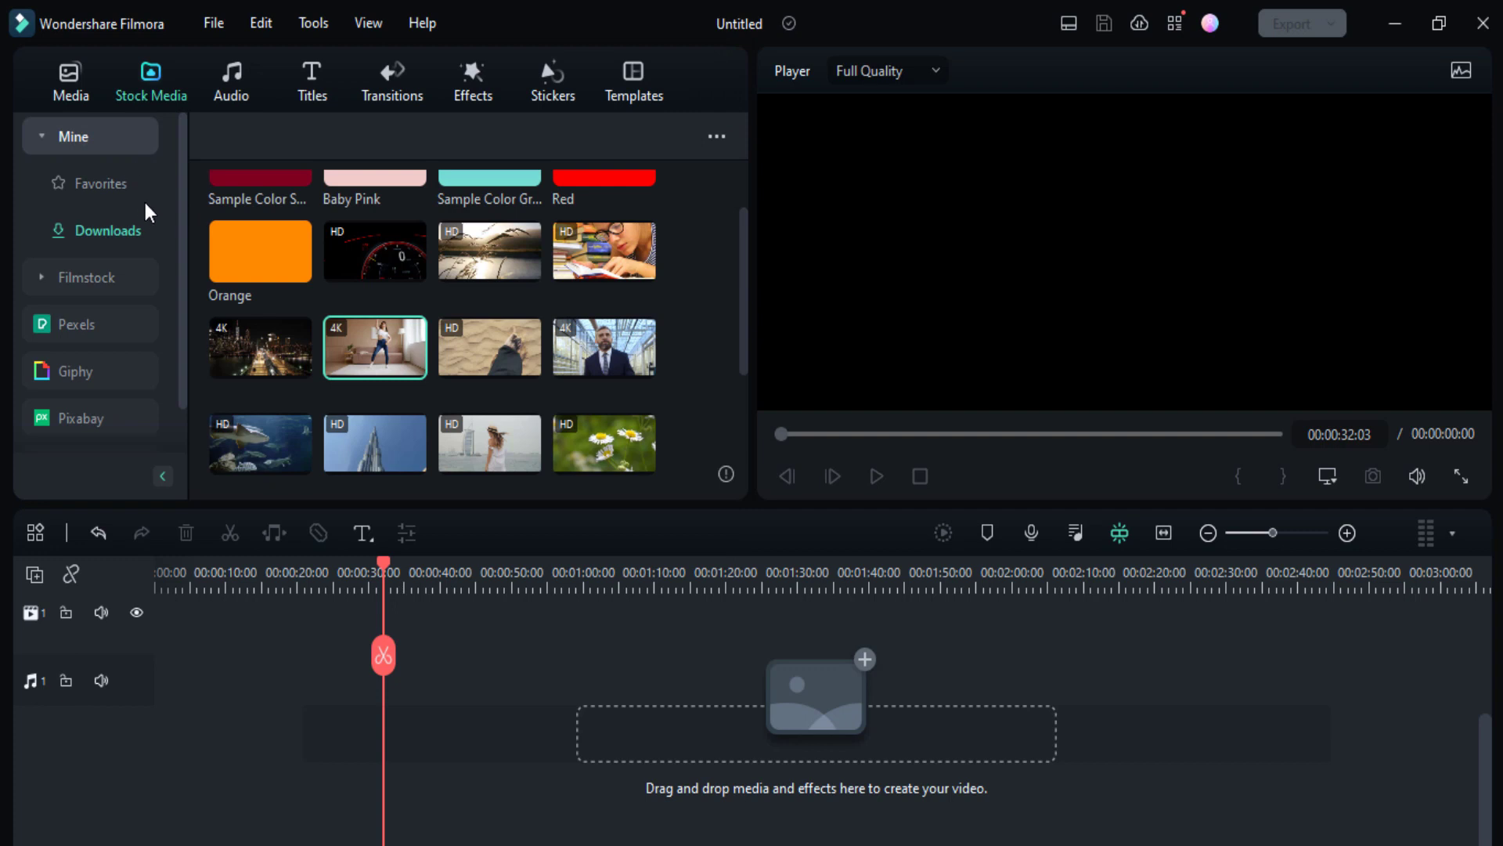
pyautogui.scroll(-3, 469, 270)
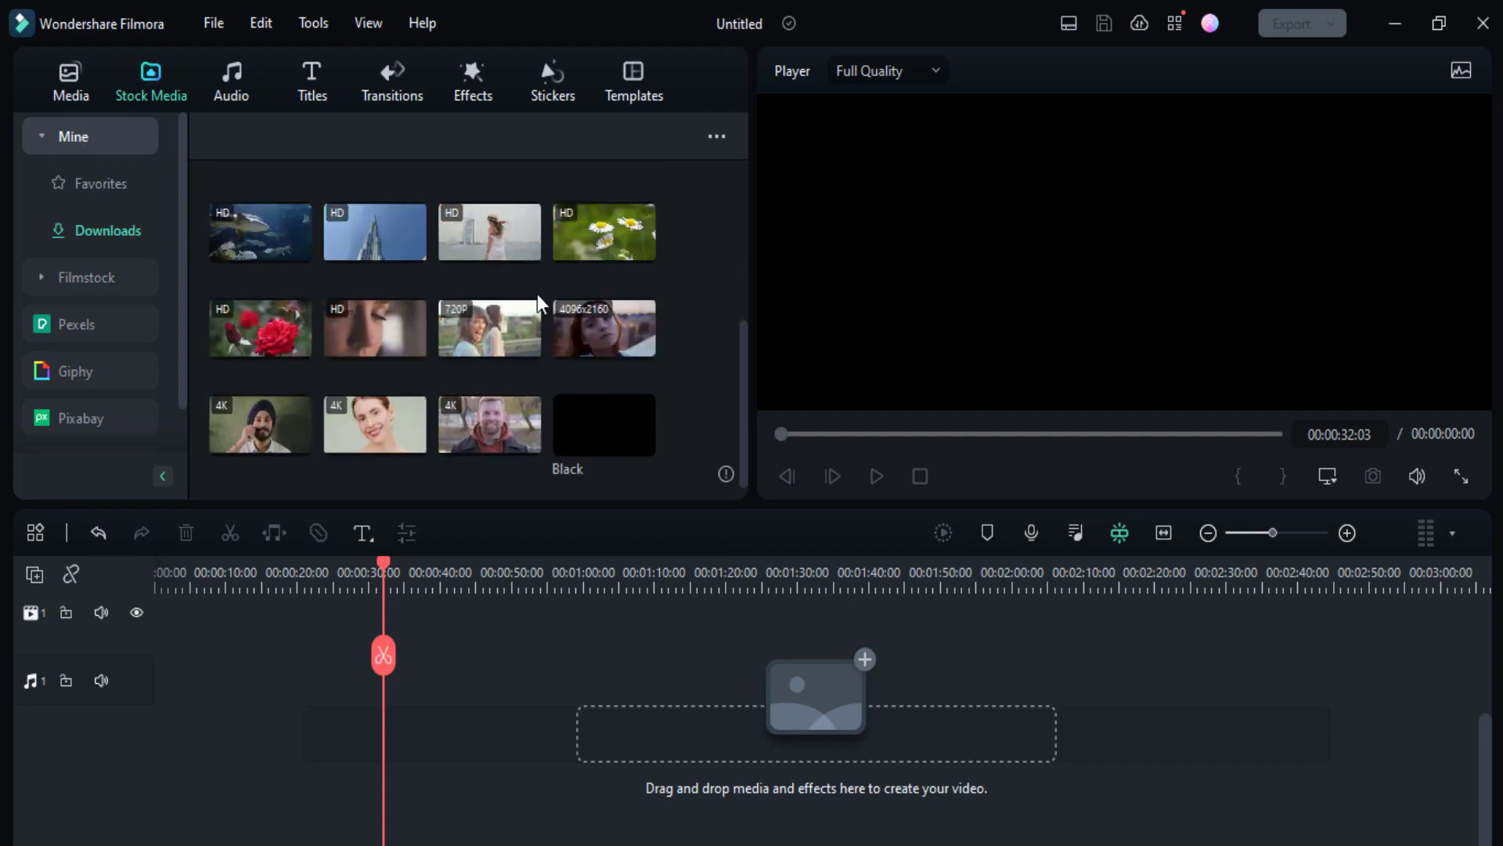
pyautogui.moveTo(375, 328)
pyautogui.click(411, 341)
pyautogui.click(527, 342)
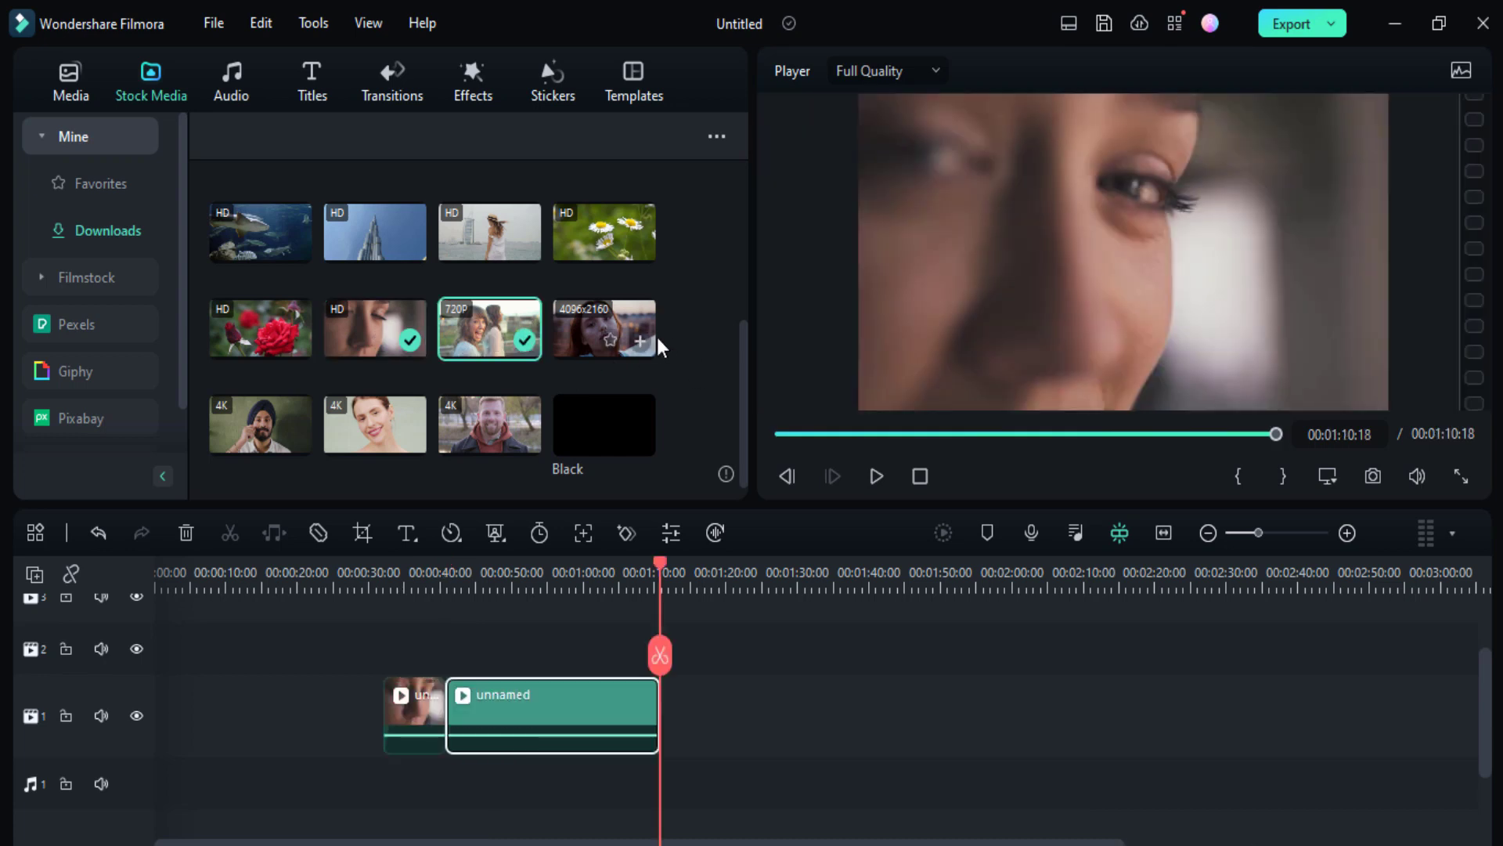
pyautogui.click(636, 338)
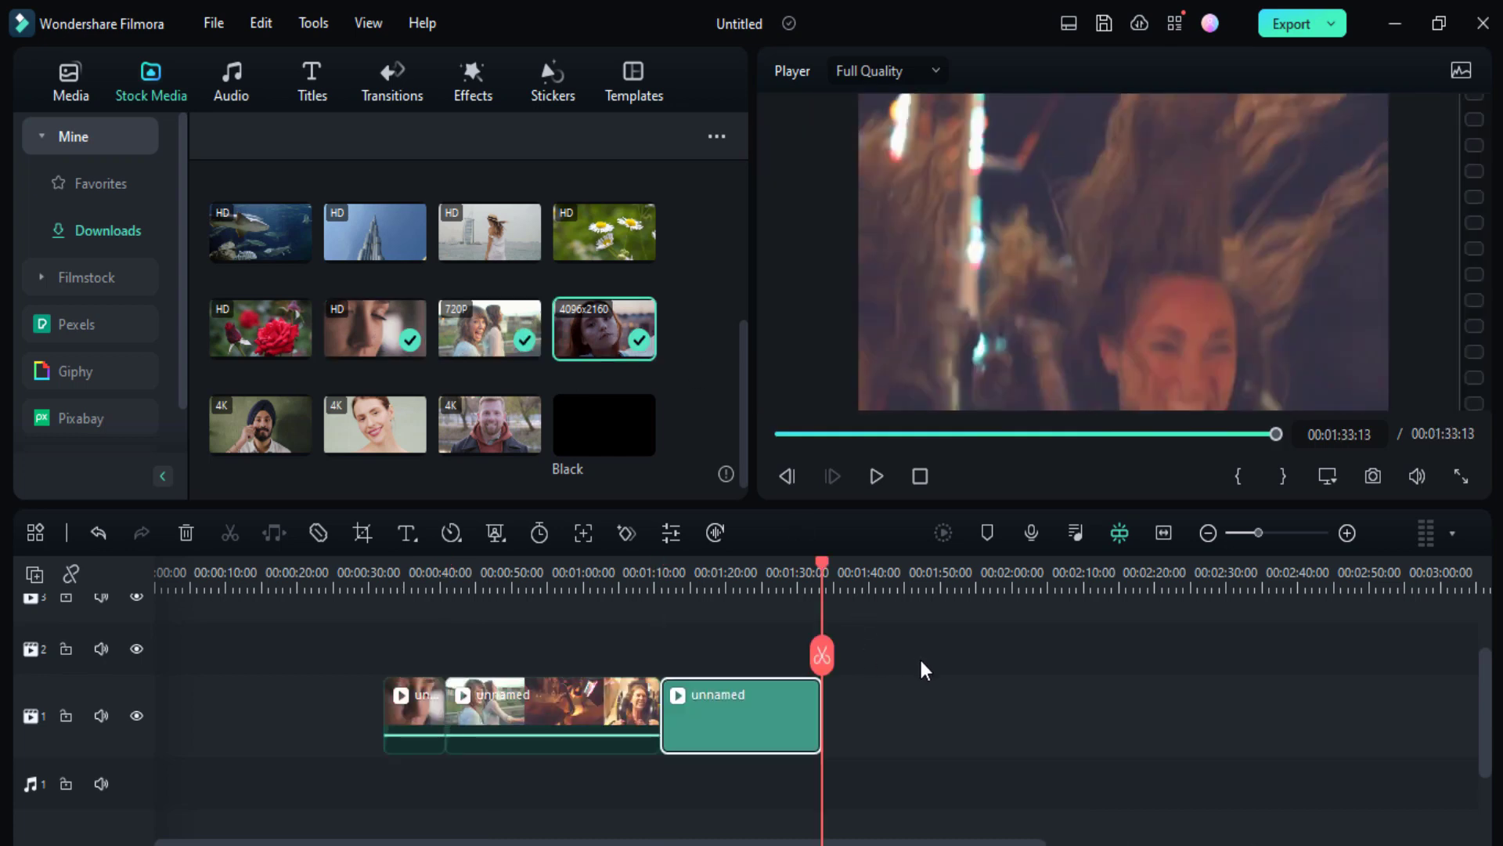
# - Select all three clips and return the playhead to 00:00
pyautogui.moveTo(919, 658)
pyautogui.mouseDown()
pyautogui.moveTo(446, 730)
pyautogui.moveTo(151, 732)
pyautogui.mouseUp()
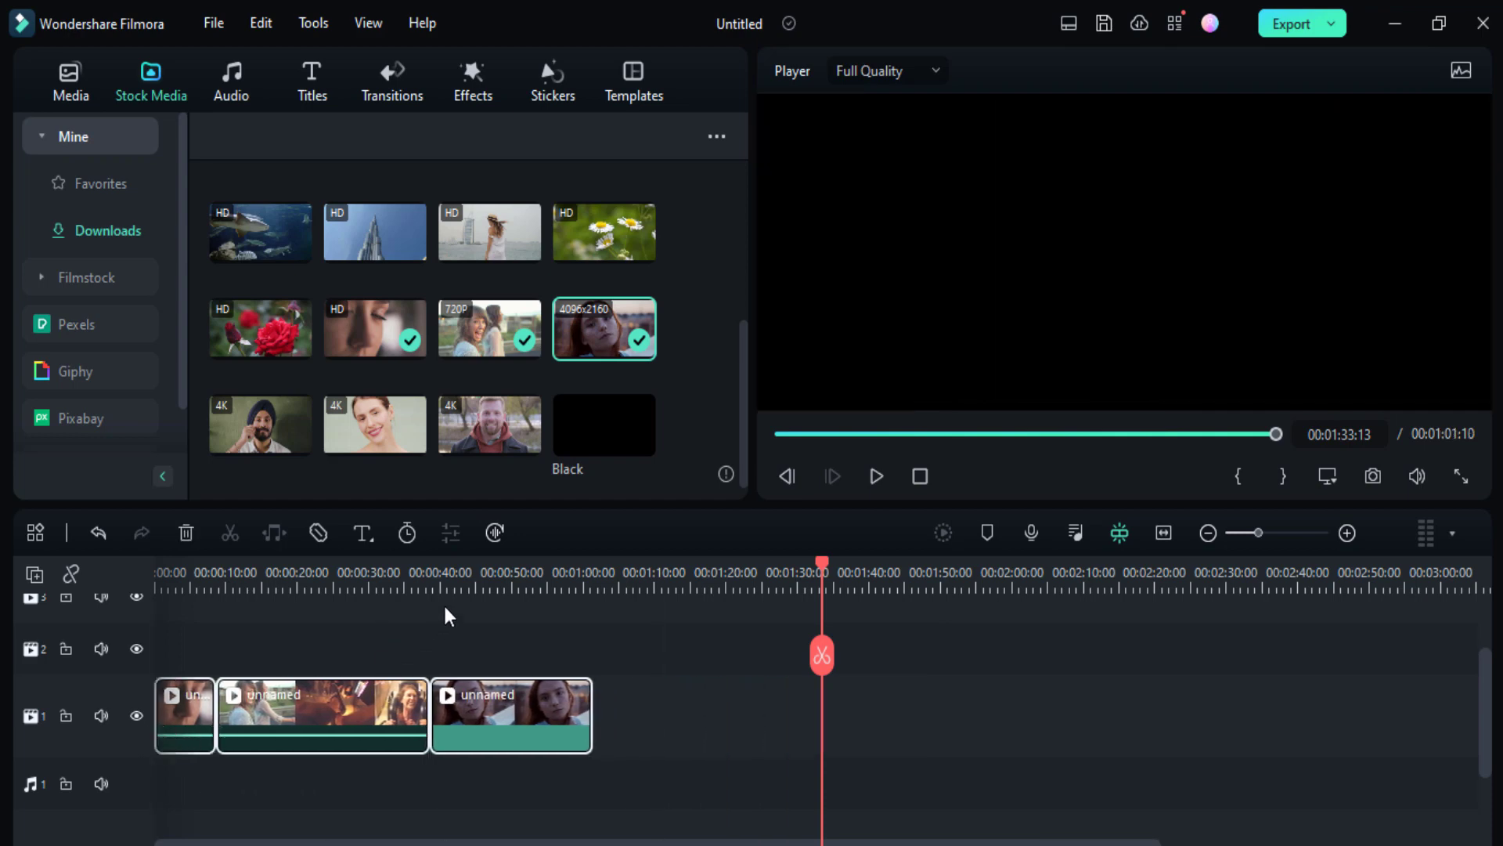
pyautogui.scroll(-3, 470, 658)
pyautogui.scroll(2, 493, 676)
pyautogui.scroll(2, 513, 686)
pyautogui.moveTo(823, 562); pyautogui.dragTo(745, 561)
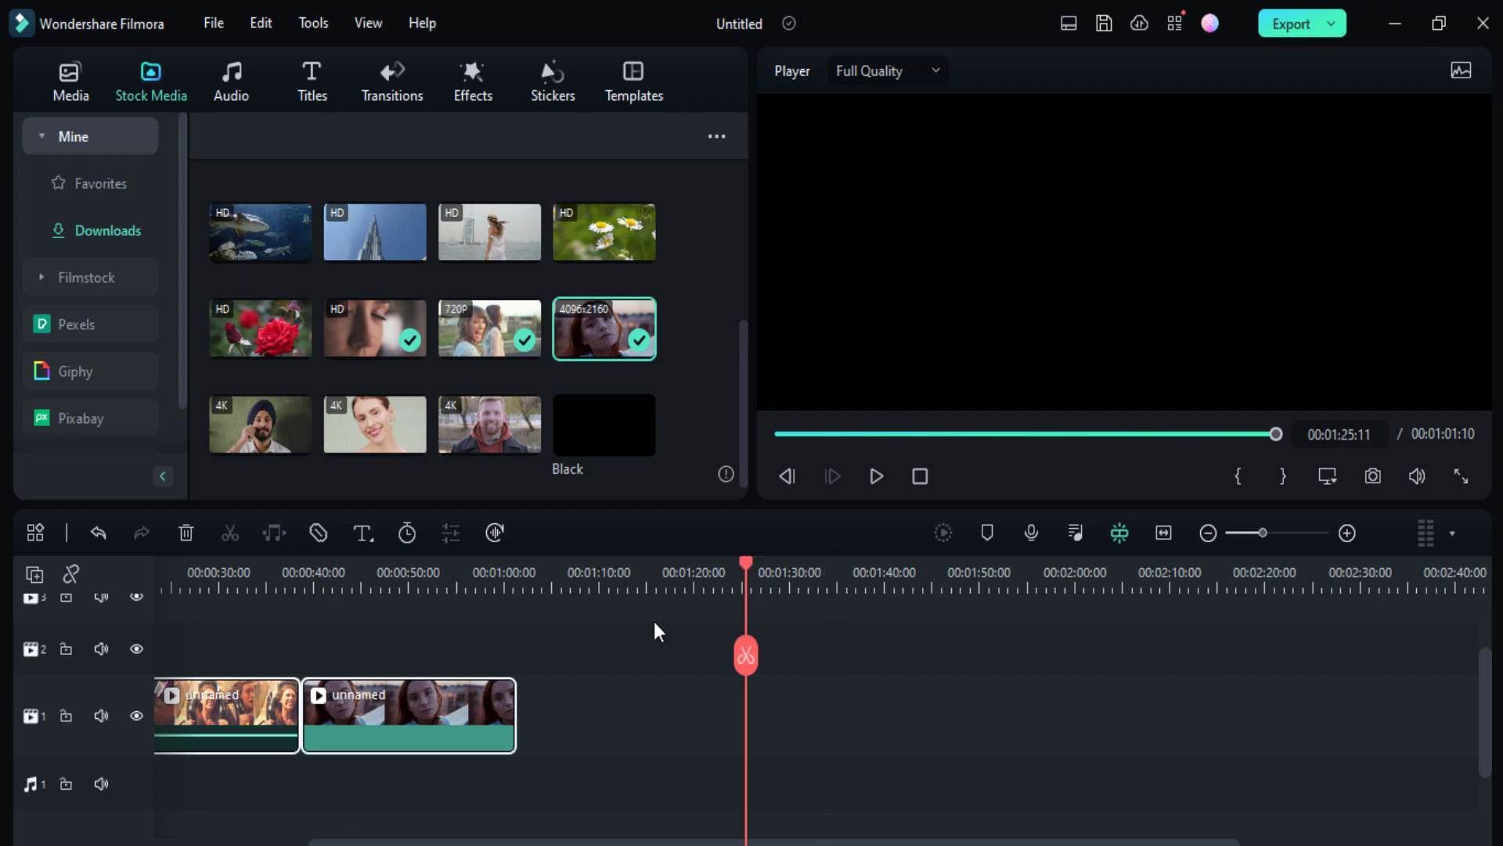
pyautogui.moveTo(605, 639)
pyautogui.mouseDown()
pyautogui.moveTo(379, 620)
pyautogui.moveTo(6, 650)
pyautogui.moveTo(33, 667)
pyautogui.mouseUp()
# - Raise the first clip's white-balance temperature to about 48 and apply it
pyautogui.click(188, 704)
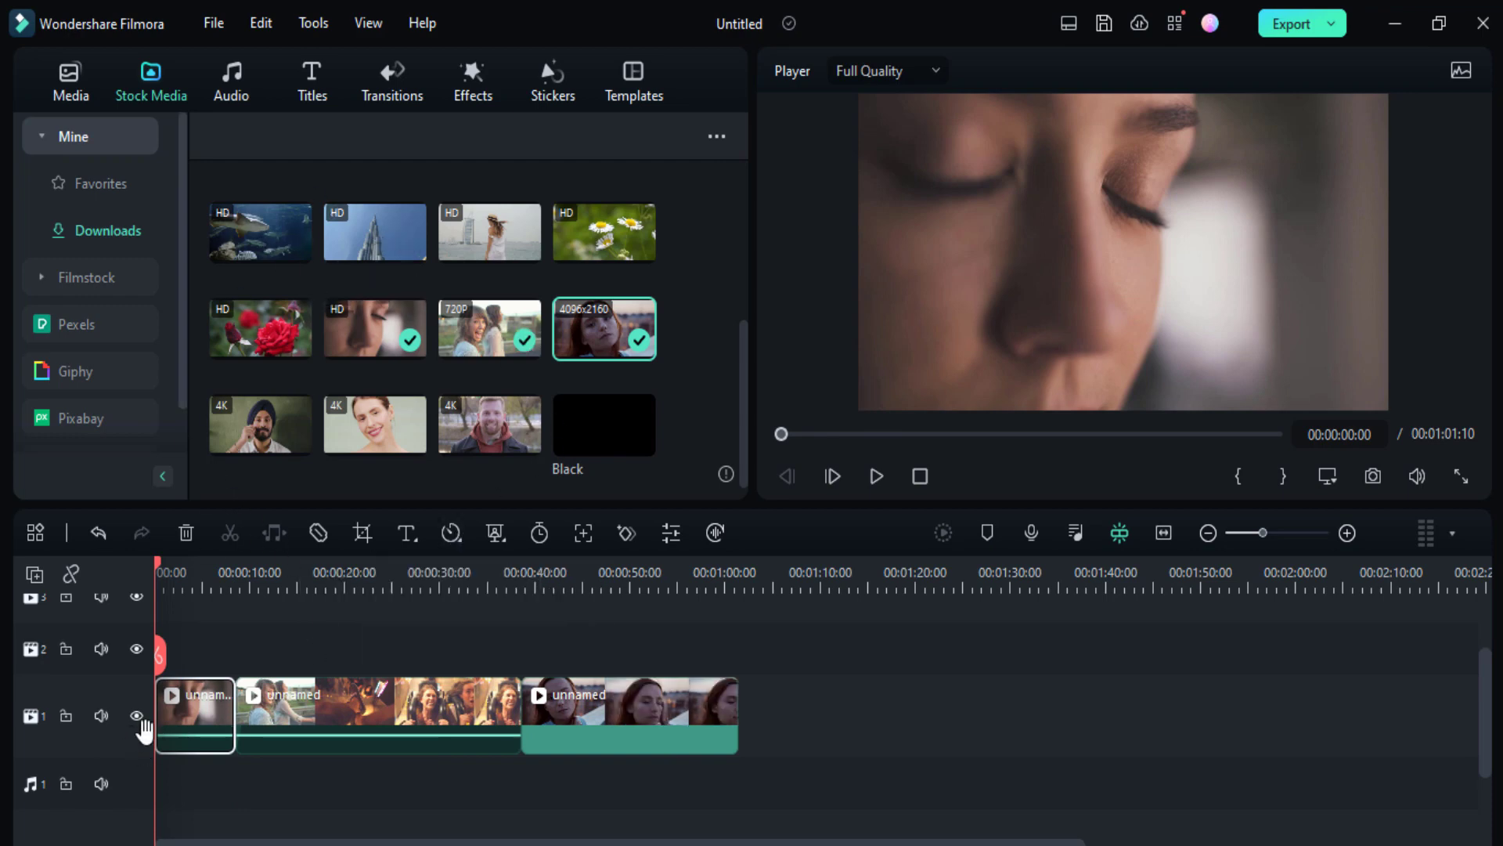
pyautogui.moveTo(195, 730)
pyautogui.doubleClick(212, 684)
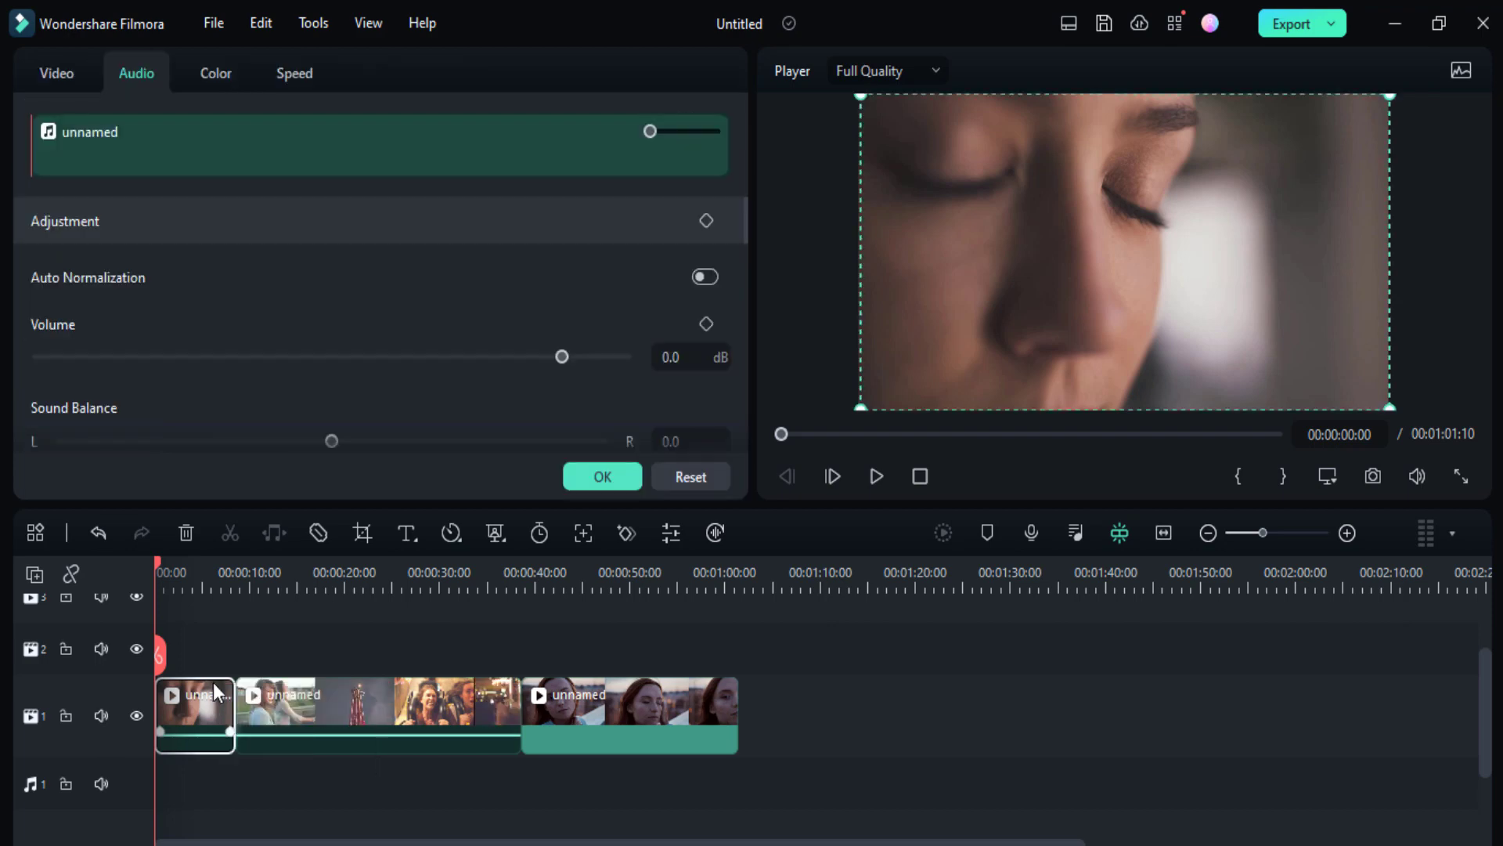
pyautogui.click(219, 72)
pyautogui.moveTo(331, 293)
pyautogui.mouseDown()
pyautogui.moveTo(263, 293)
pyautogui.moveTo(474, 319)
pyautogui.mouseUp()
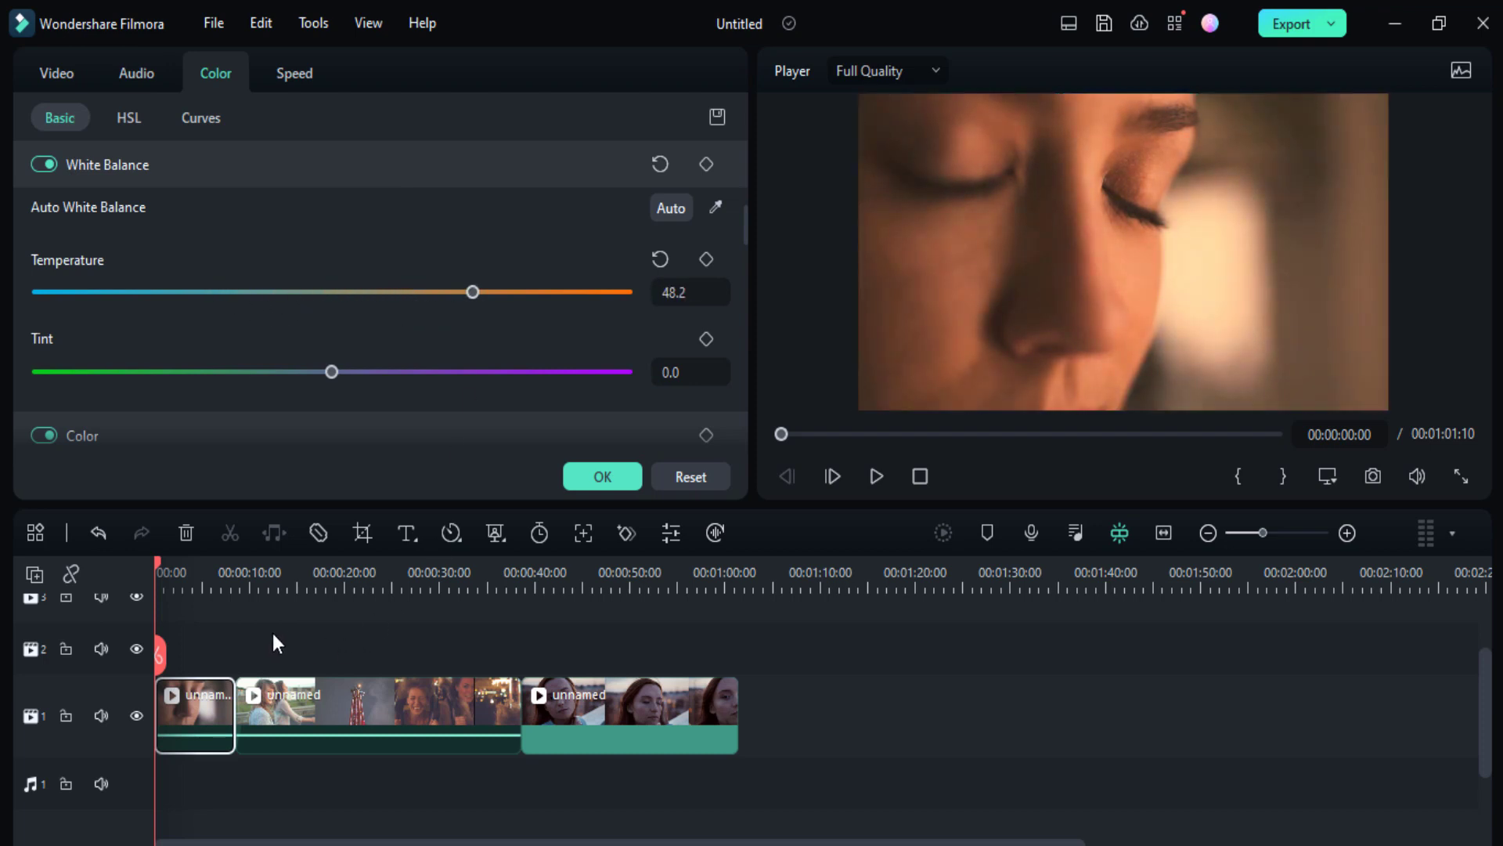
pyautogui.click(274, 641)
# - Move the playhead, deselect the first clip, and show the Adjustment Layer presets
pyautogui.click(182, 699)
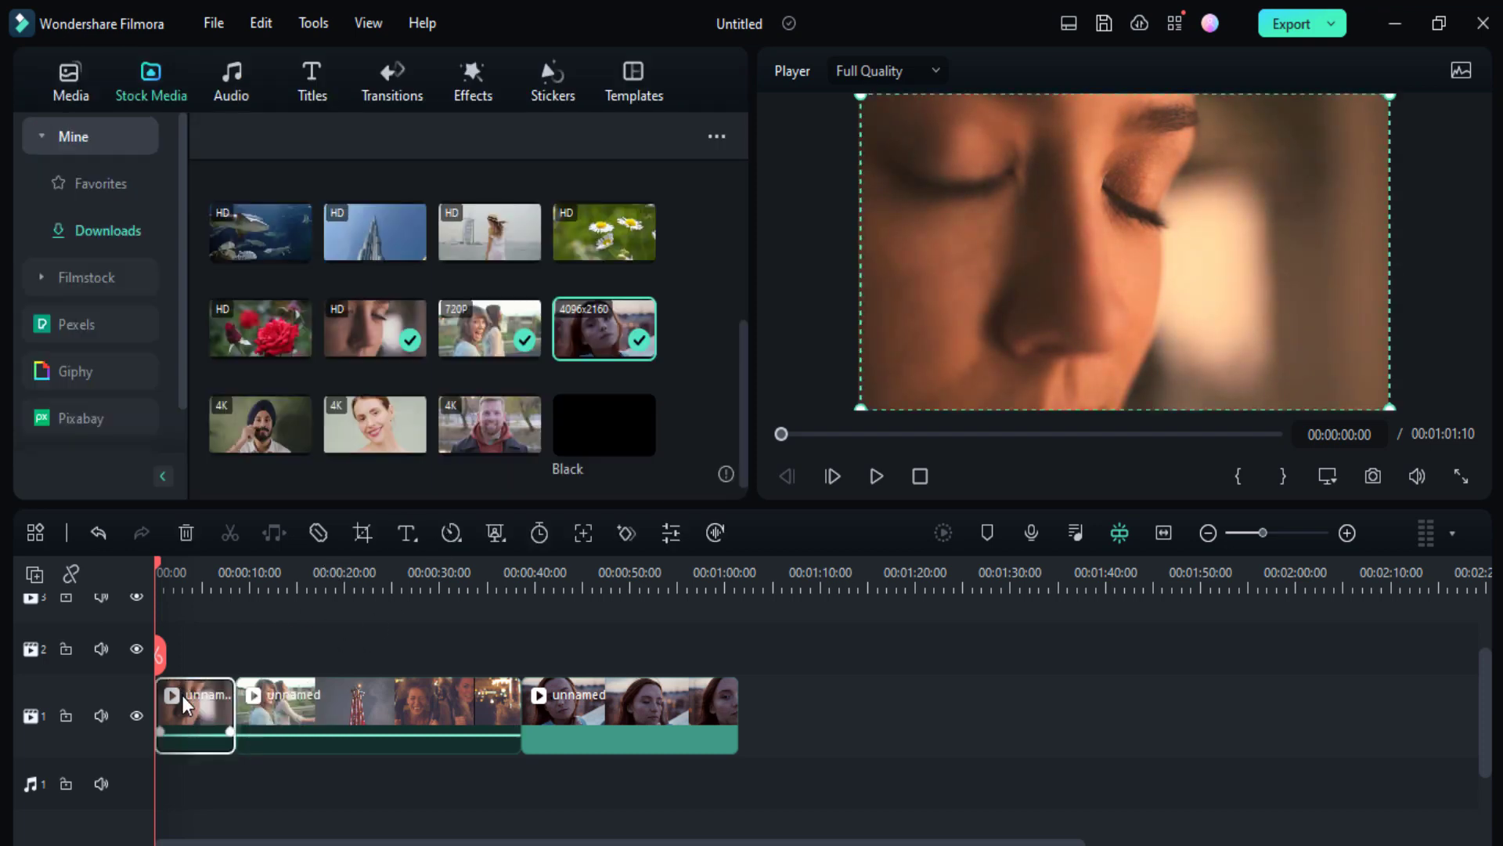
pyautogui.click(353, 571)
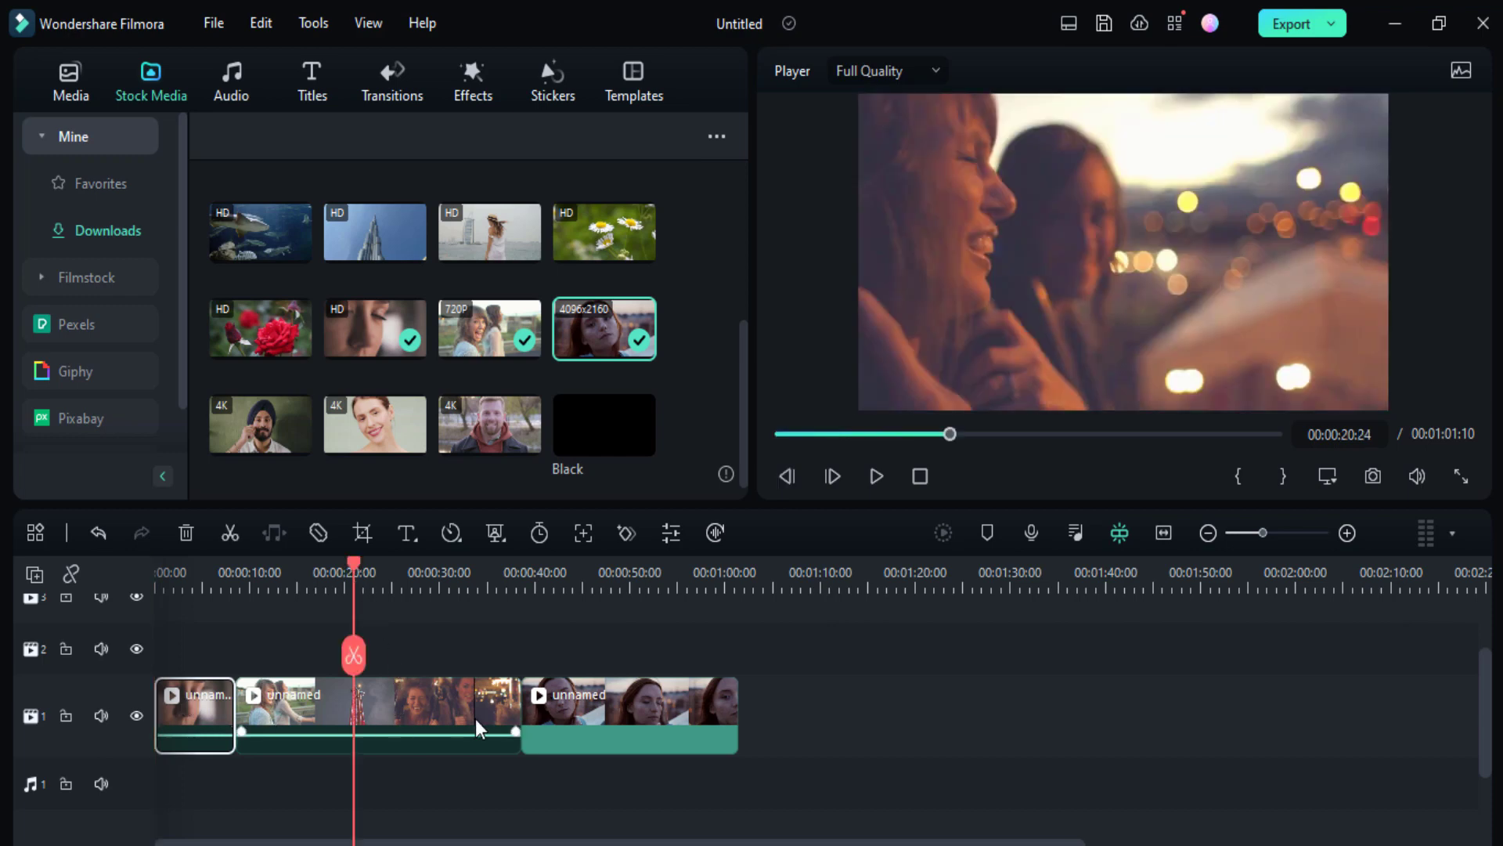
pyautogui.click(636, 587)
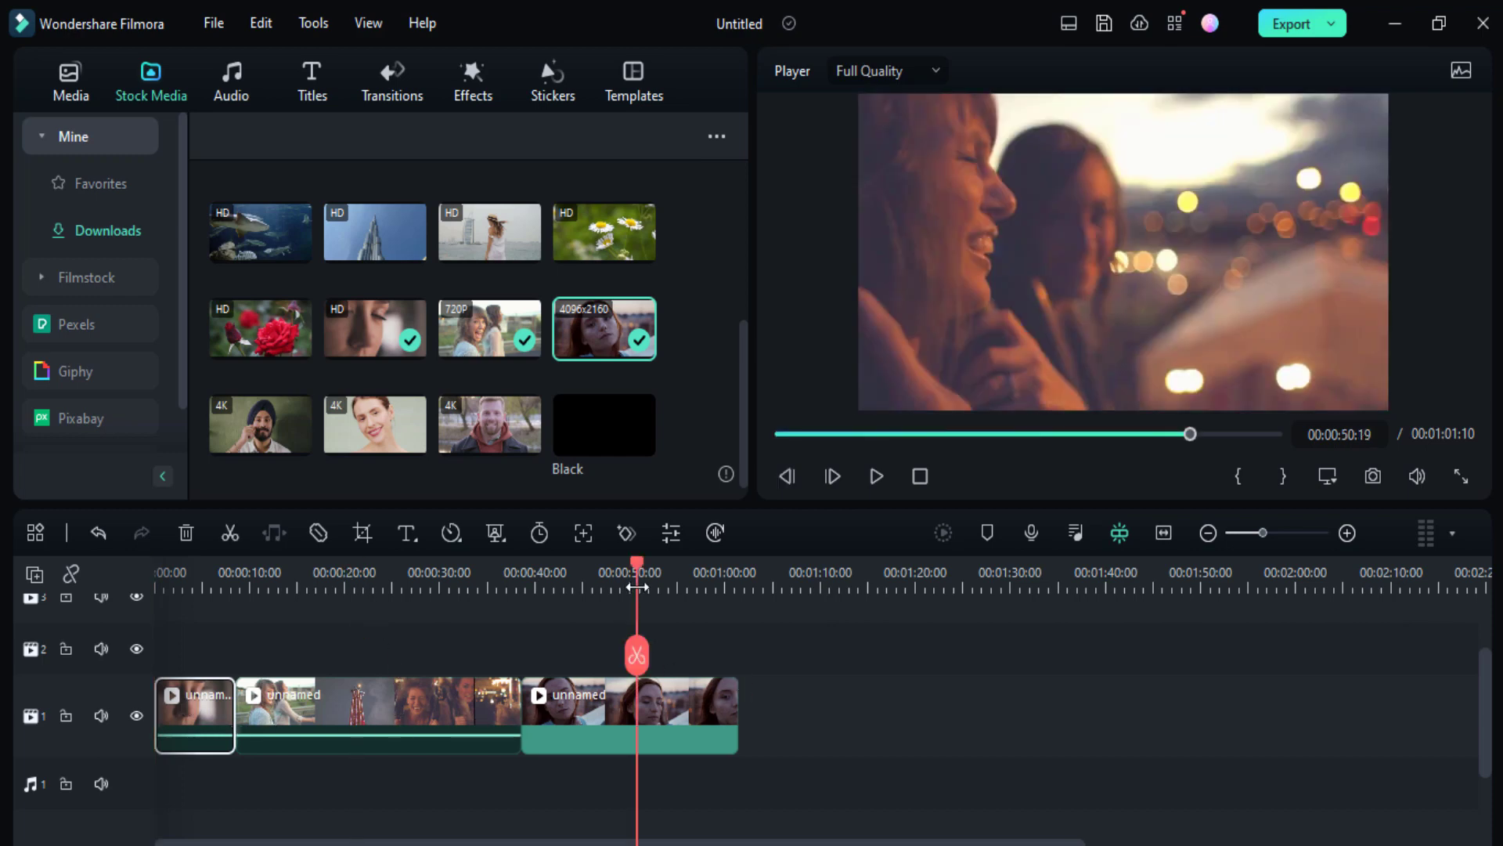
pyautogui.click(776, 725)
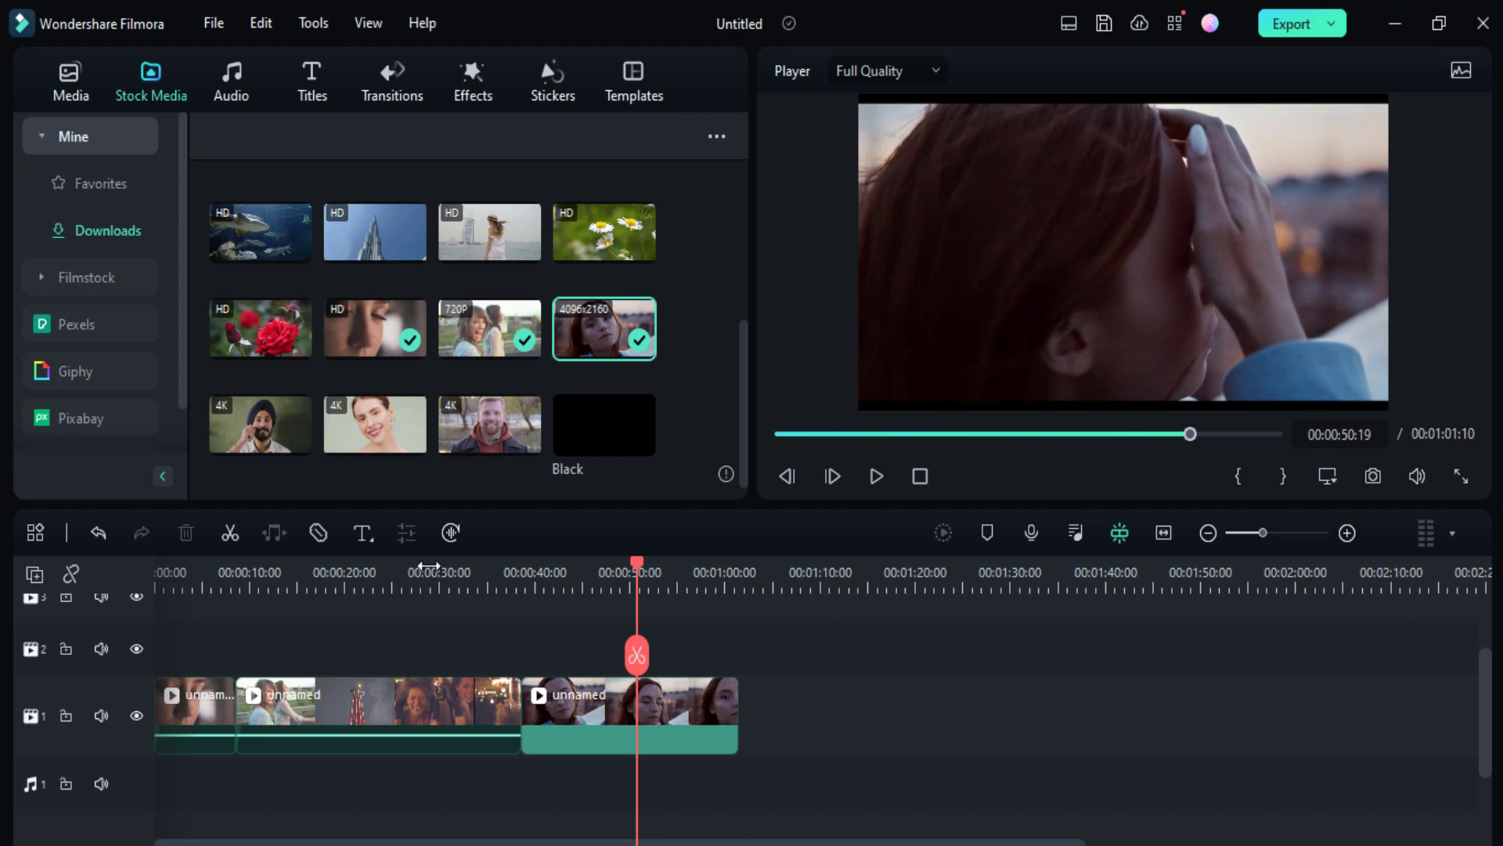
pyautogui.click(70, 80)
# - Place the preset adjustment layer on track 2 above the three clips
pyautogui.click(100, 325)
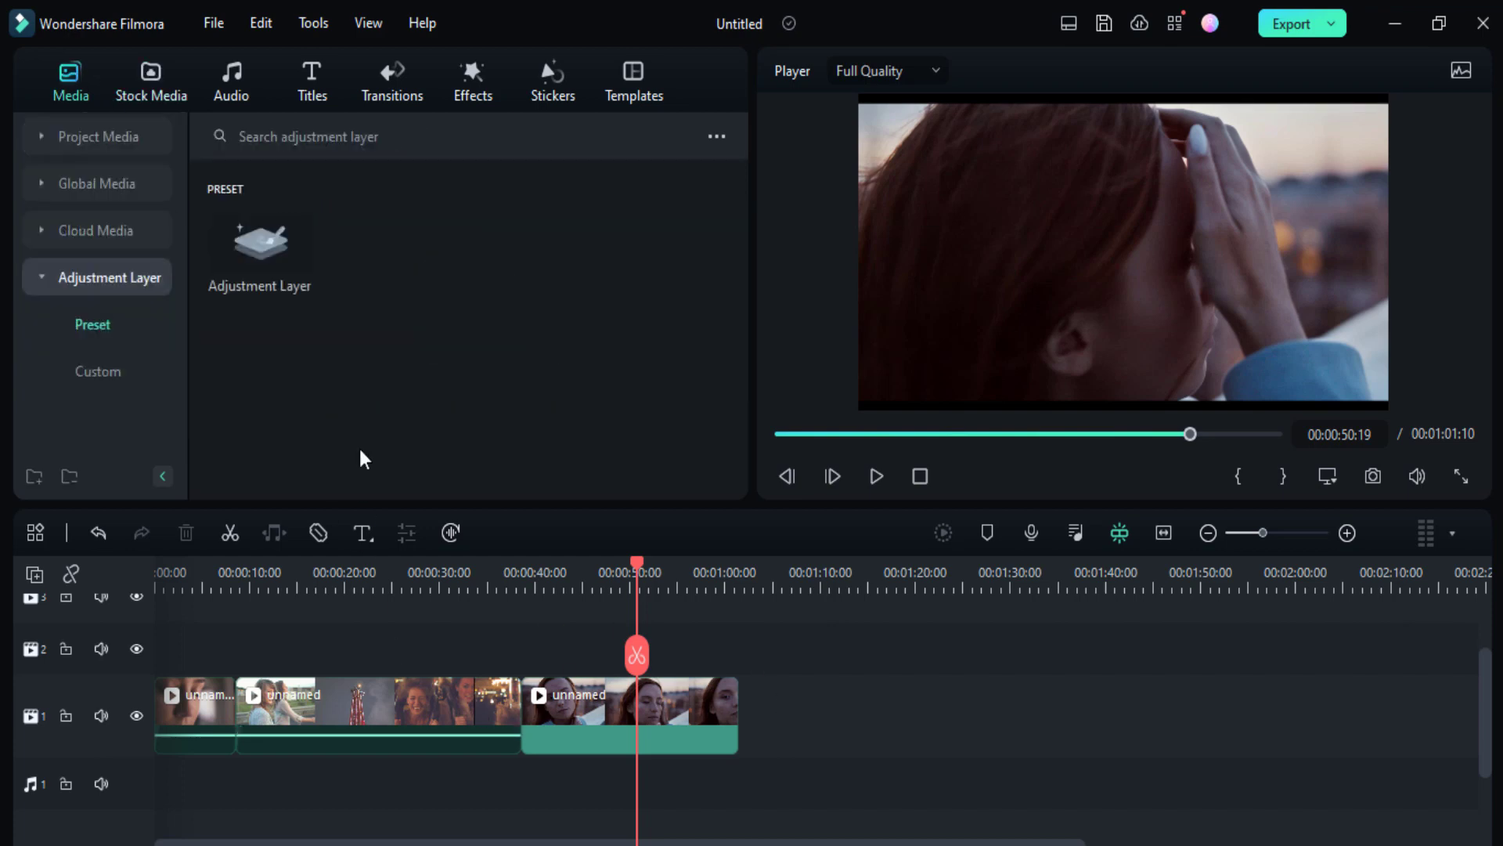
pyautogui.moveTo(260, 243)
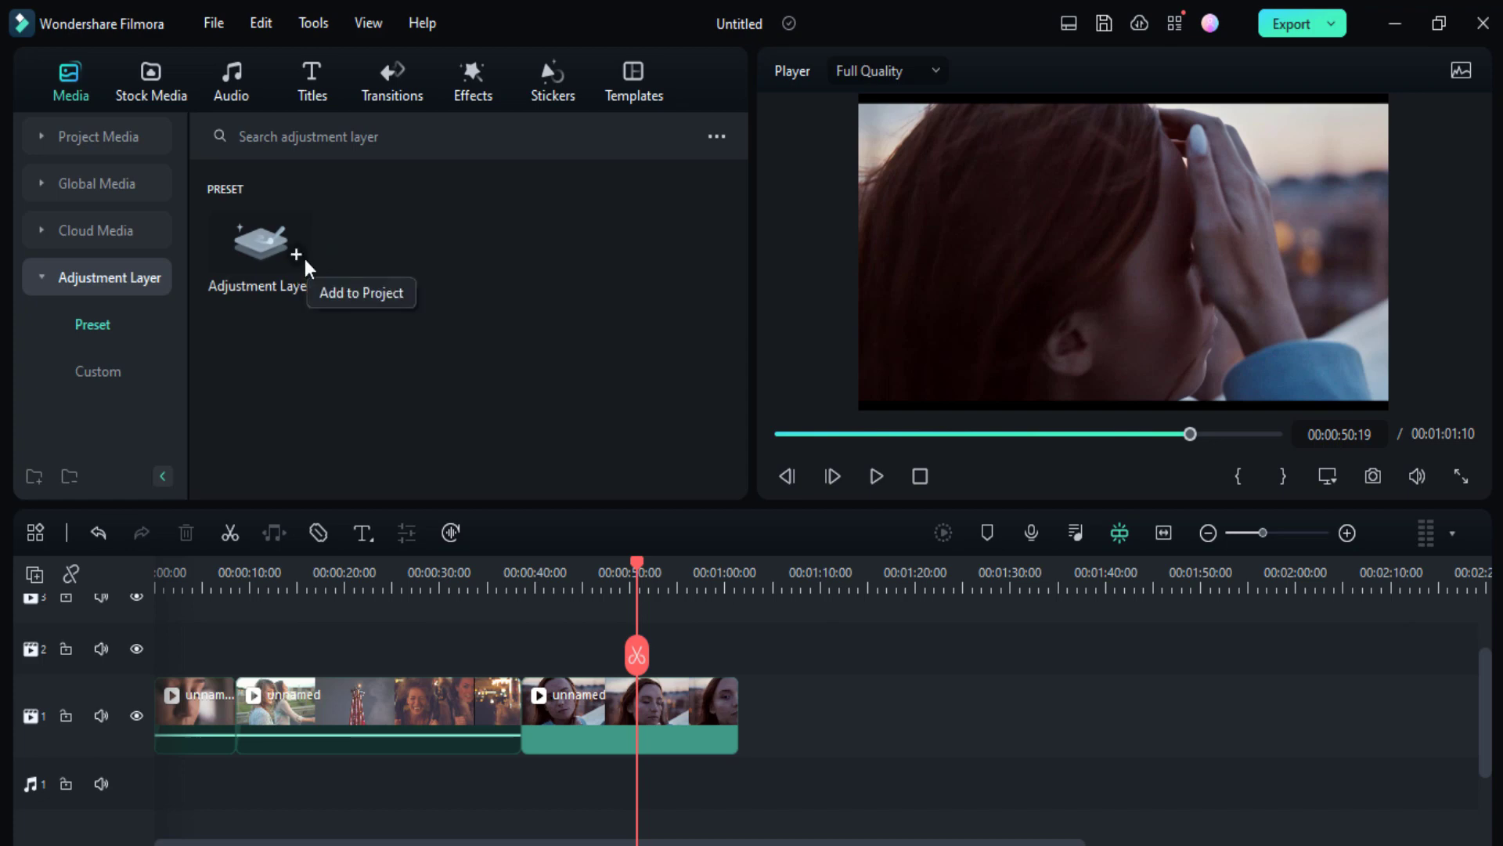
pyautogui.moveTo(250, 249)
pyautogui.mouseDown()
pyautogui.moveTo(176, 656)
pyautogui.moveTo(684, 608)
pyautogui.moveTo(736, 638)
pyautogui.mouseUp()
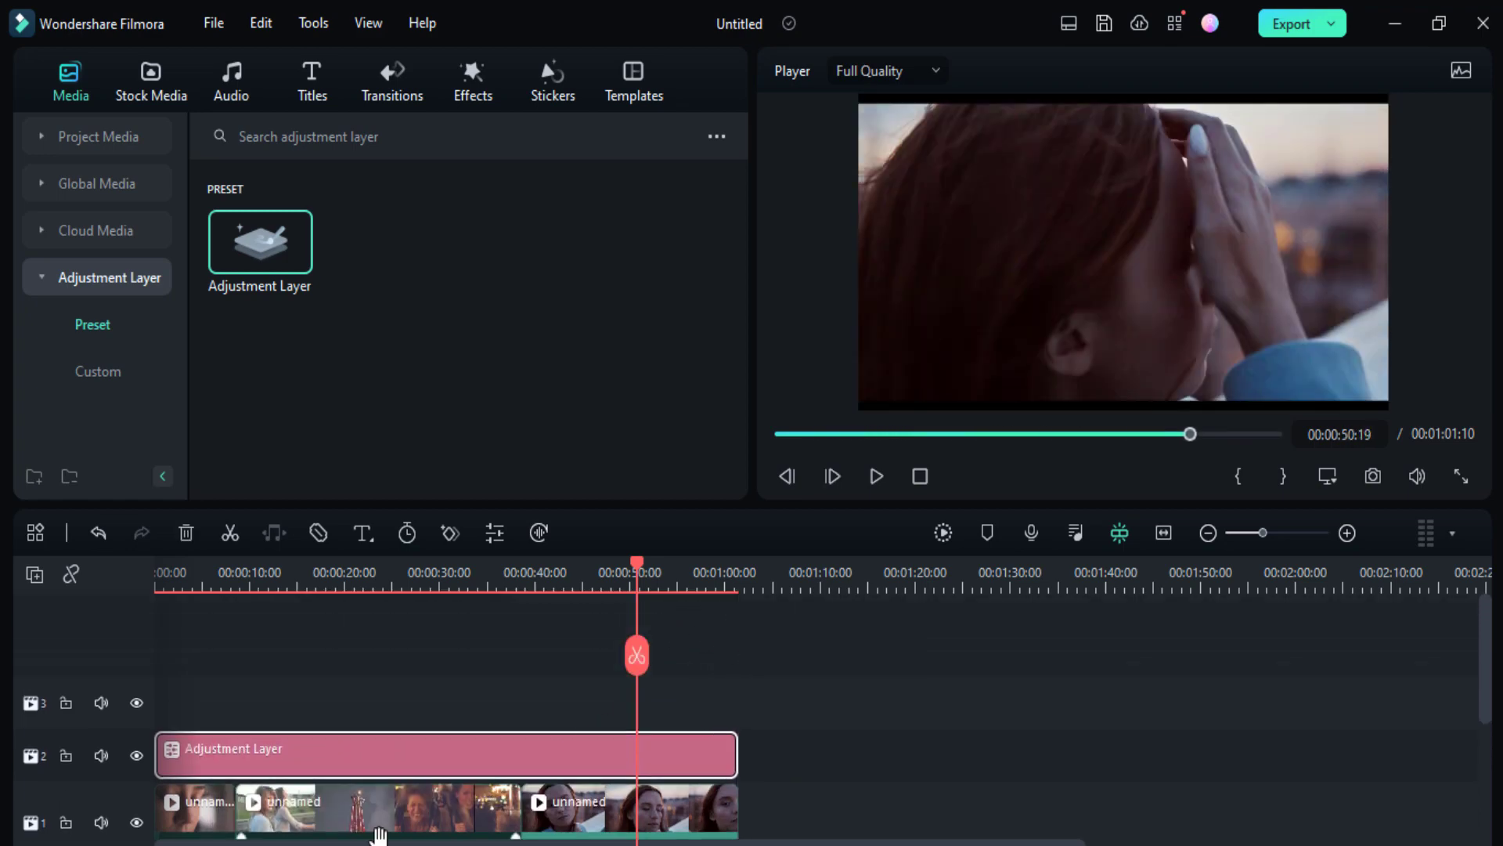
pyautogui.click(414, 572)
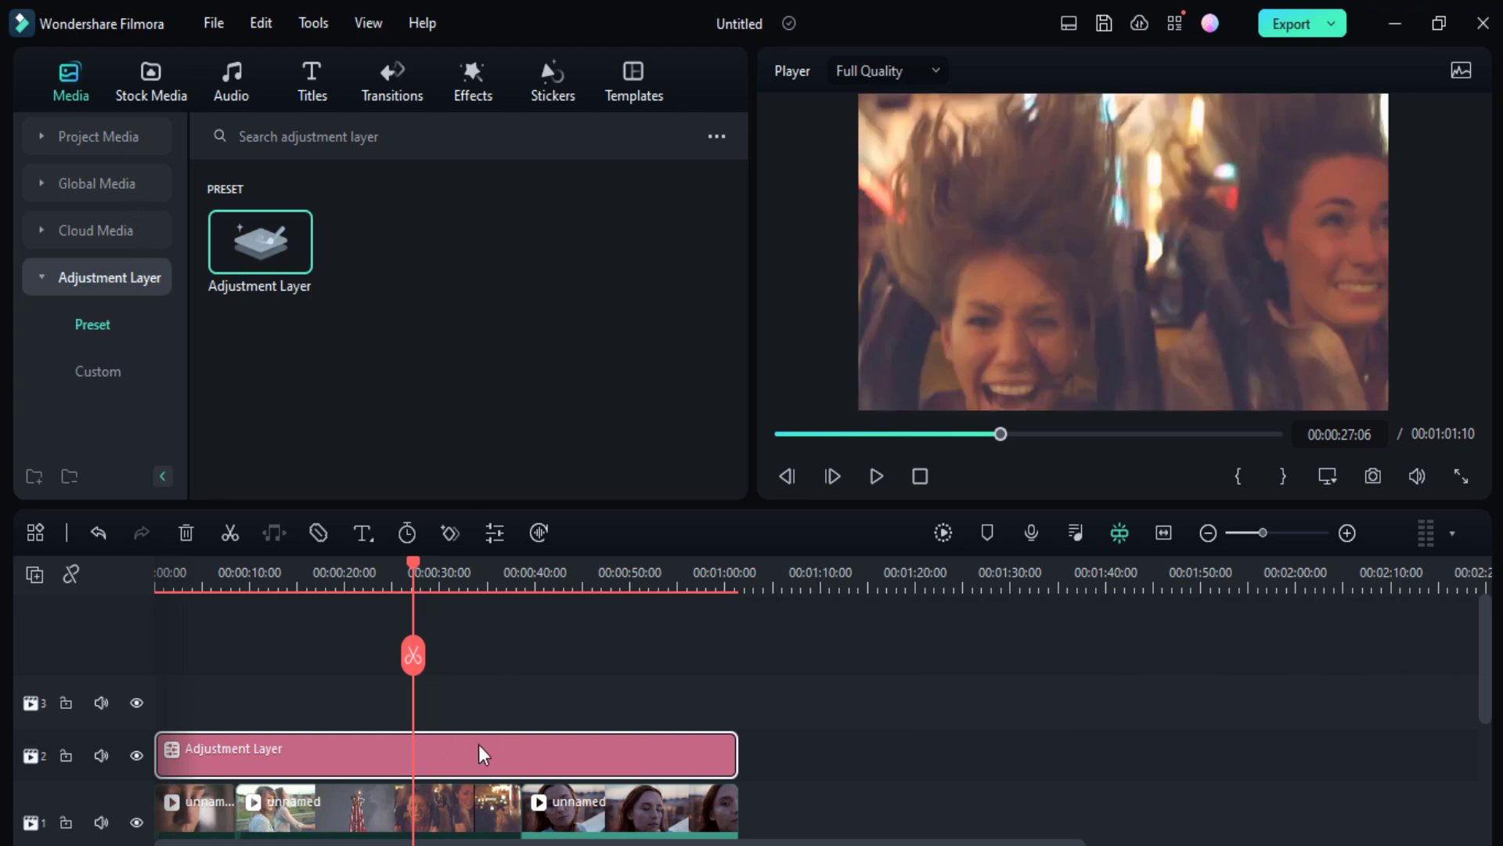
# - Set the adjustment layer's white-balance temperature to 86.5 and tint to about 53
pyautogui.doubleClick(478, 744)
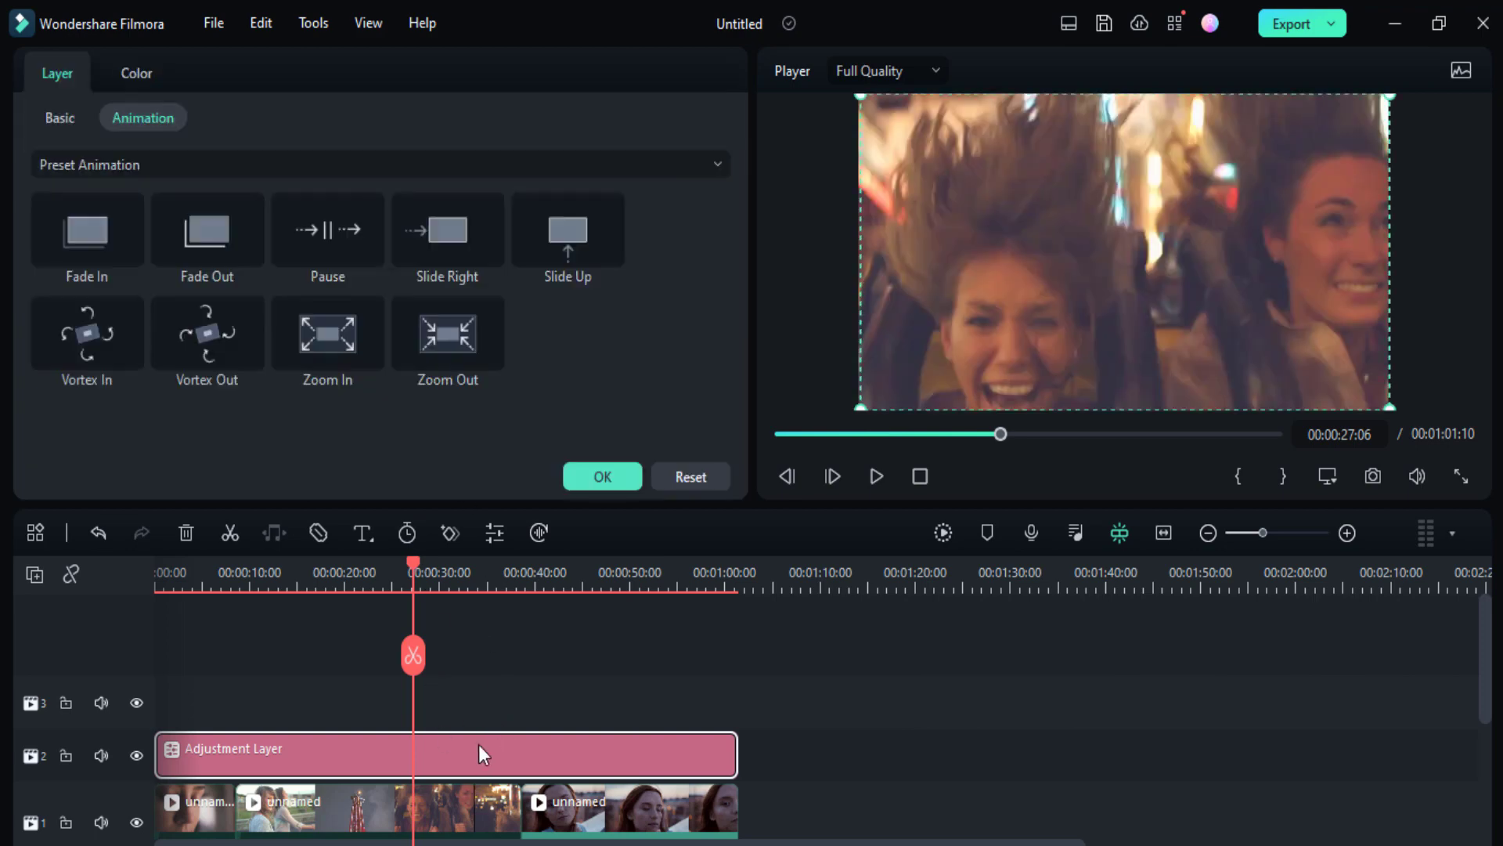
pyautogui.click(142, 78)
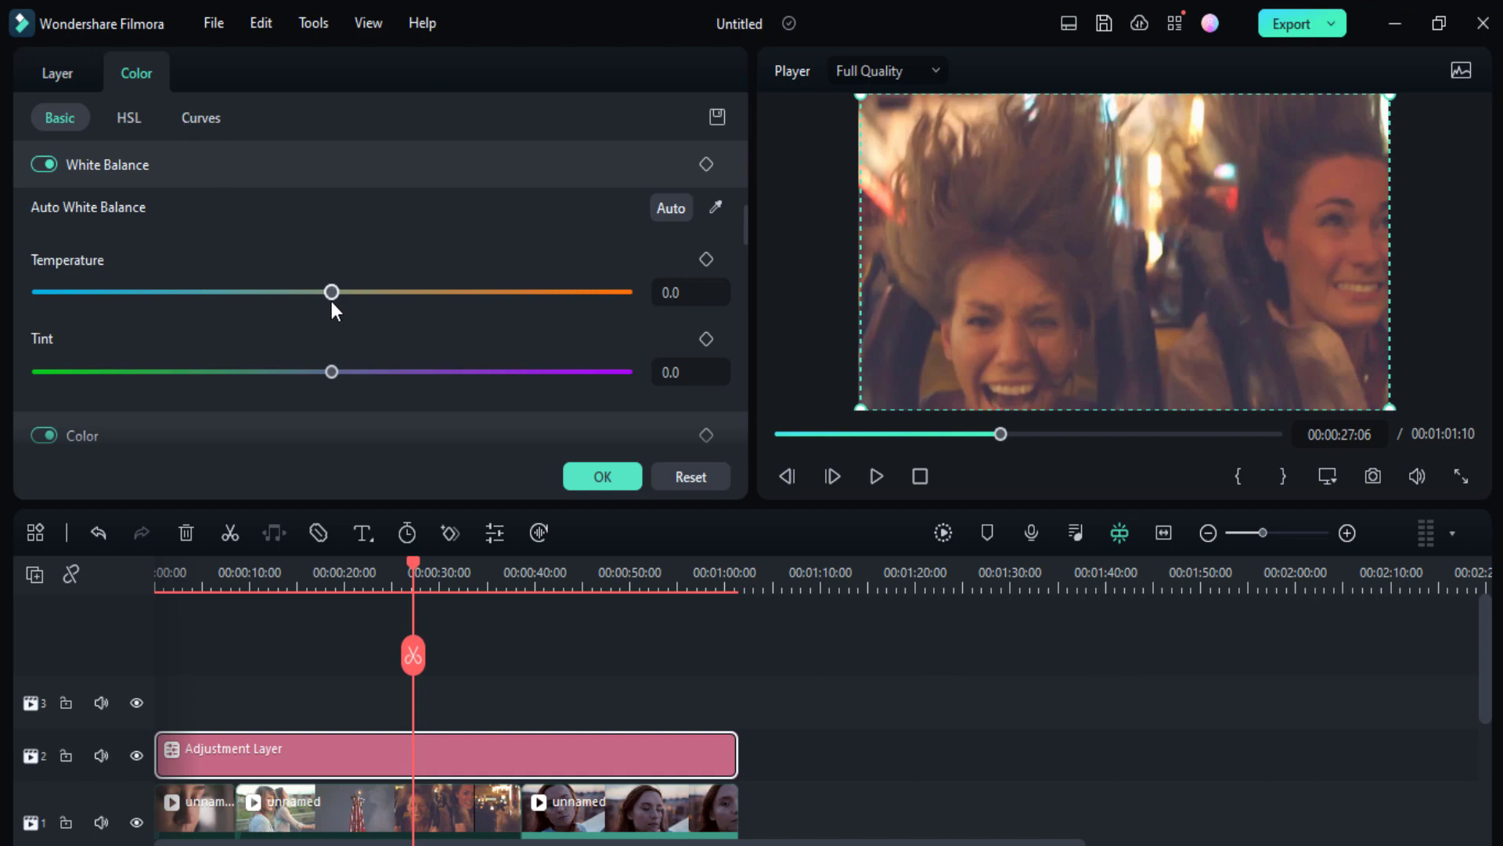
pyautogui.moveTo(515, 295); pyautogui.dragTo(587, 296)
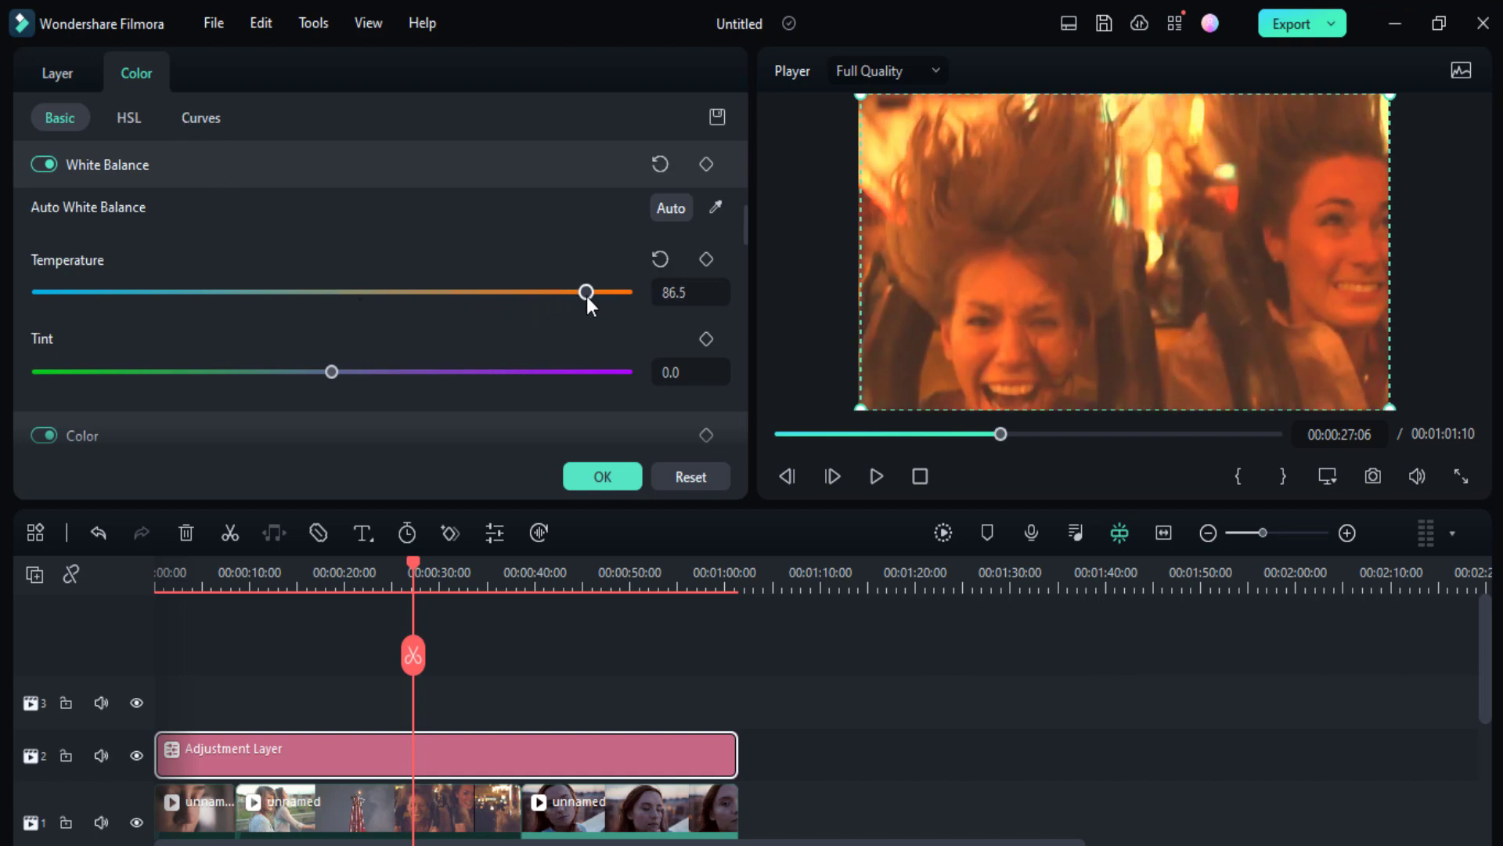
pyautogui.moveTo(332, 373); pyautogui.dragTo(487, 371)
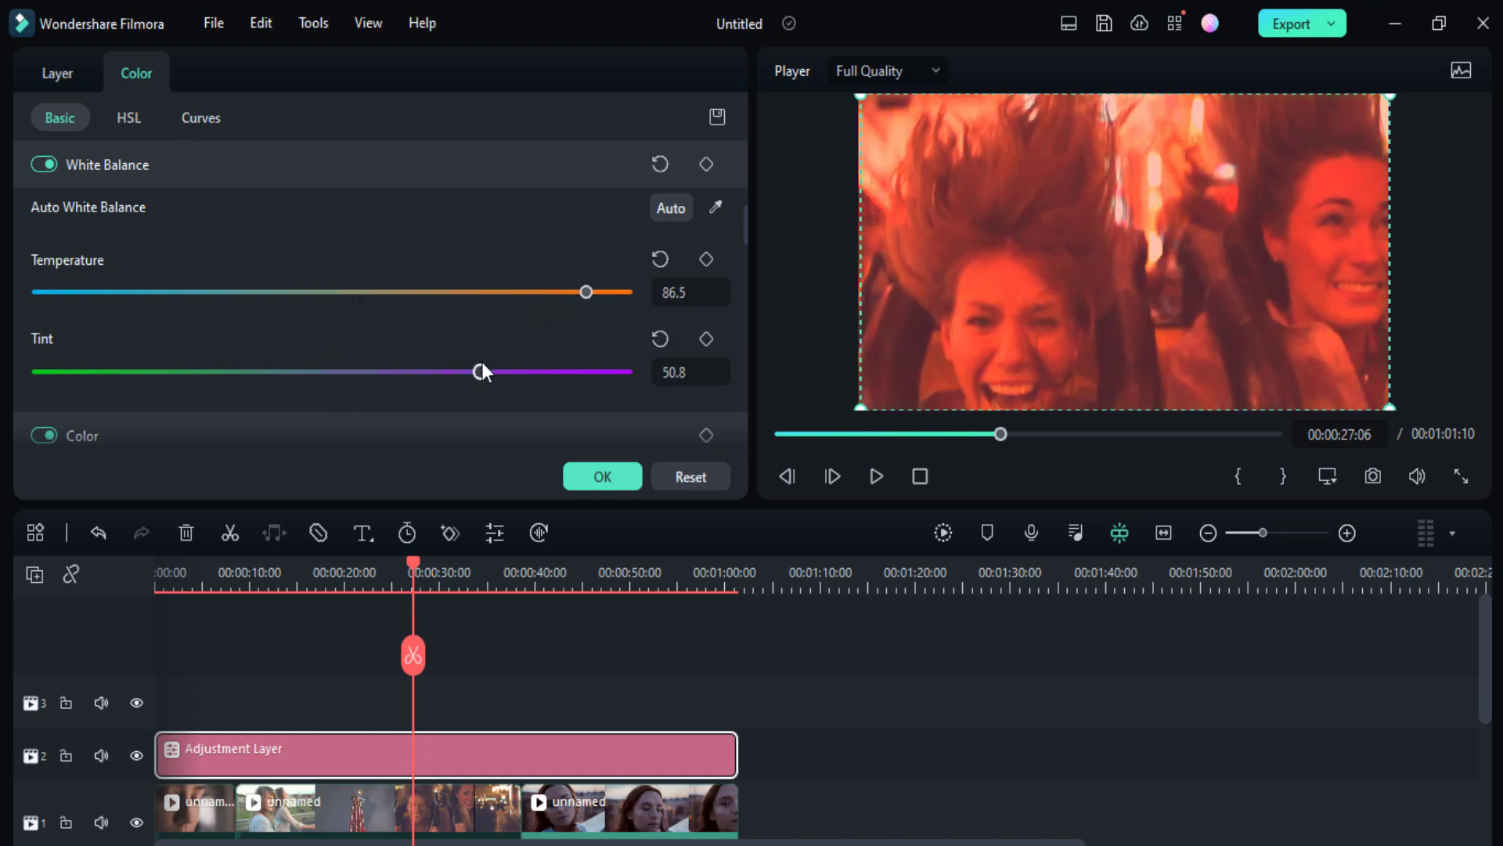
pyautogui.scroll(-3, 447, 669)
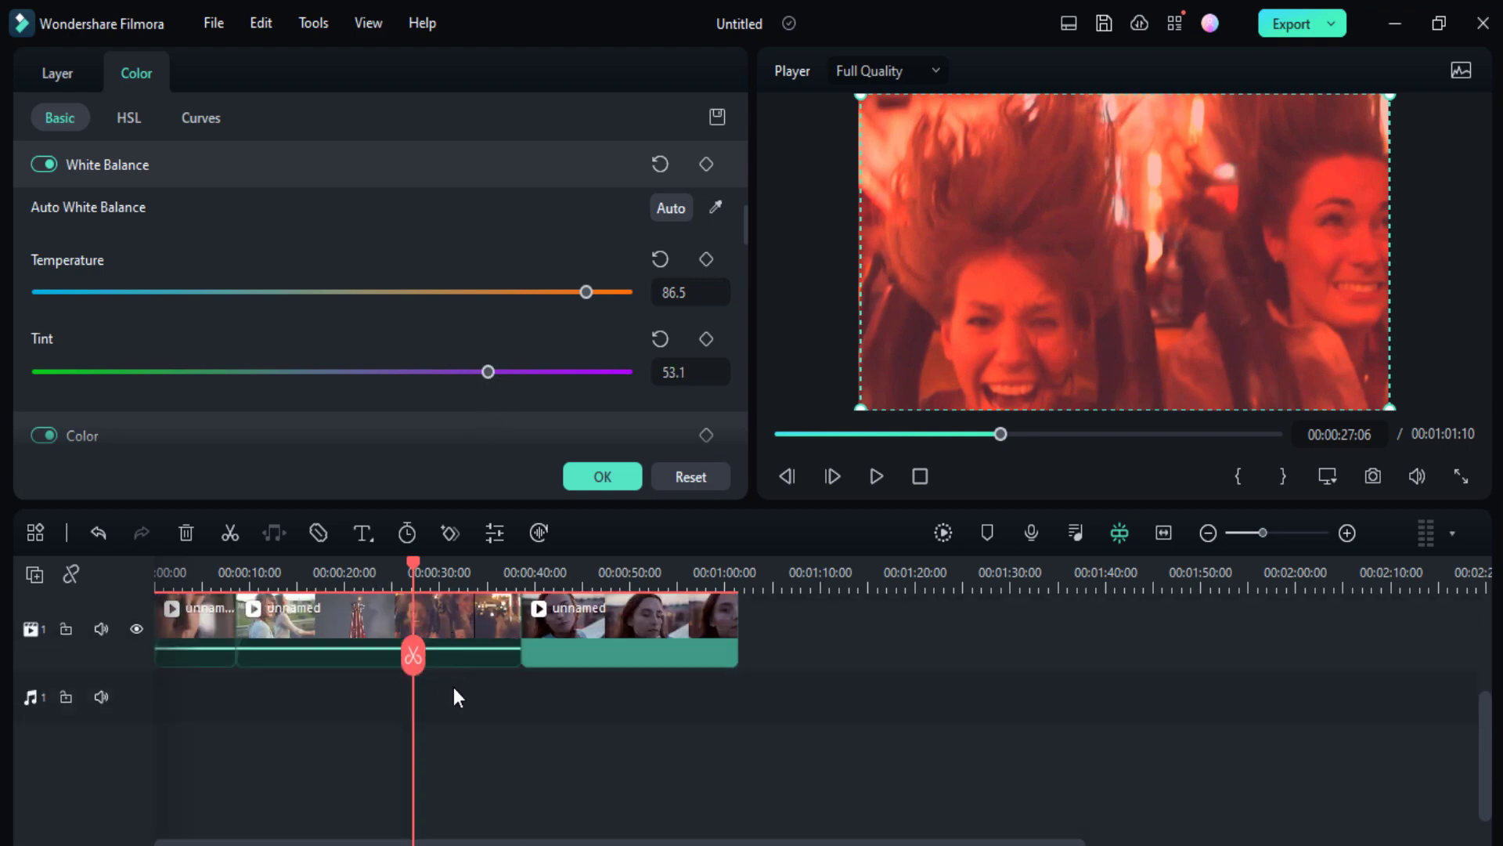
pyautogui.scroll(1, 452, 684)
# - Preview the red-graded sequence from 00:00, jumping ahead to about 39 seconds
pyautogui.click(419, 758)
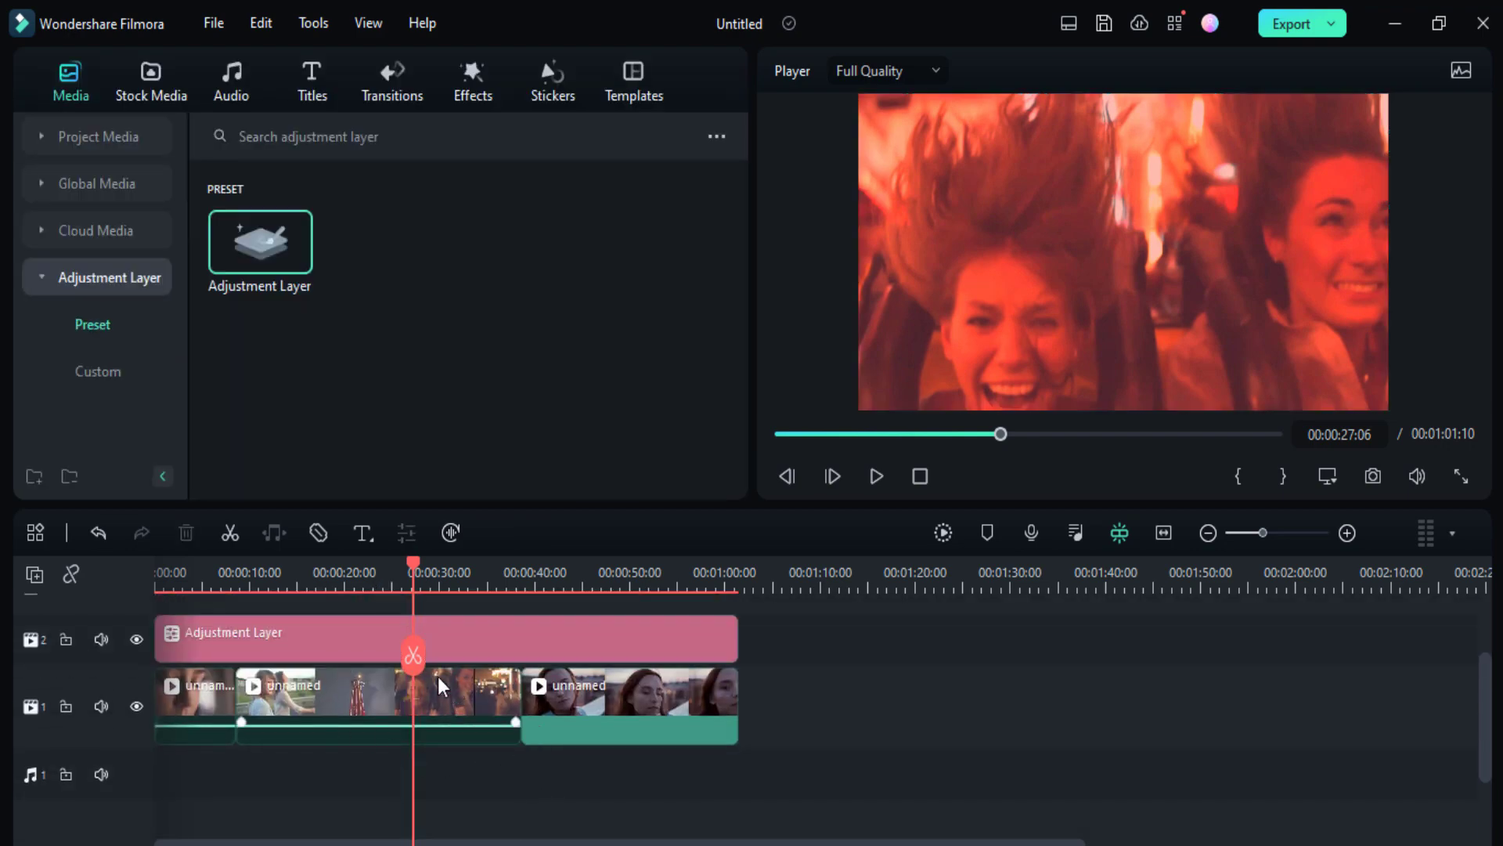
pyautogui.scroll(1, 429, 676)
pyautogui.scroll(-1, 417, 567)
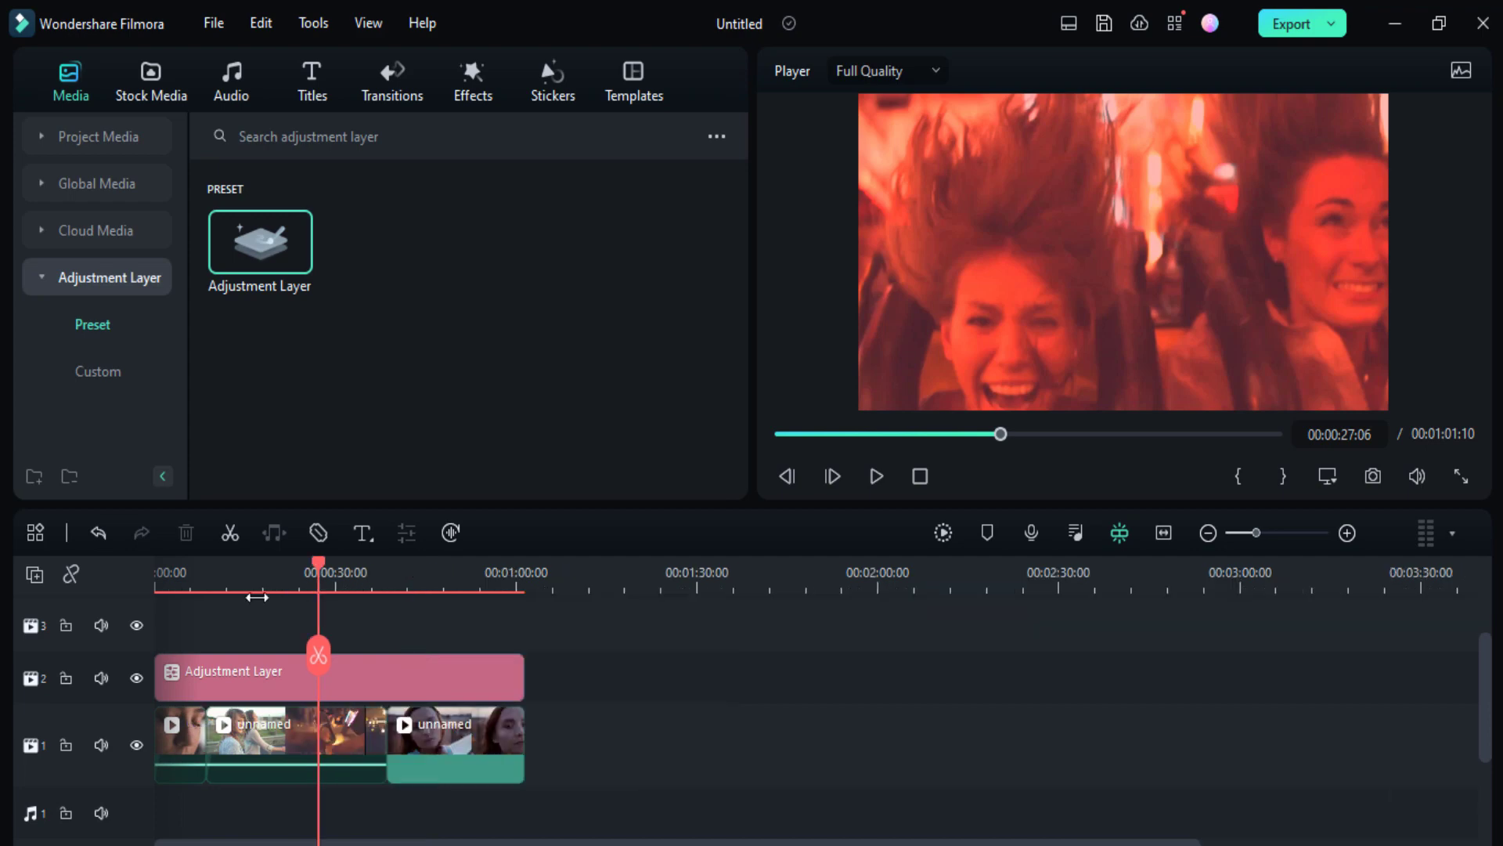
pyautogui.scroll(-1, 388, 587)
pyautogui.scroll(2, 349, 613)
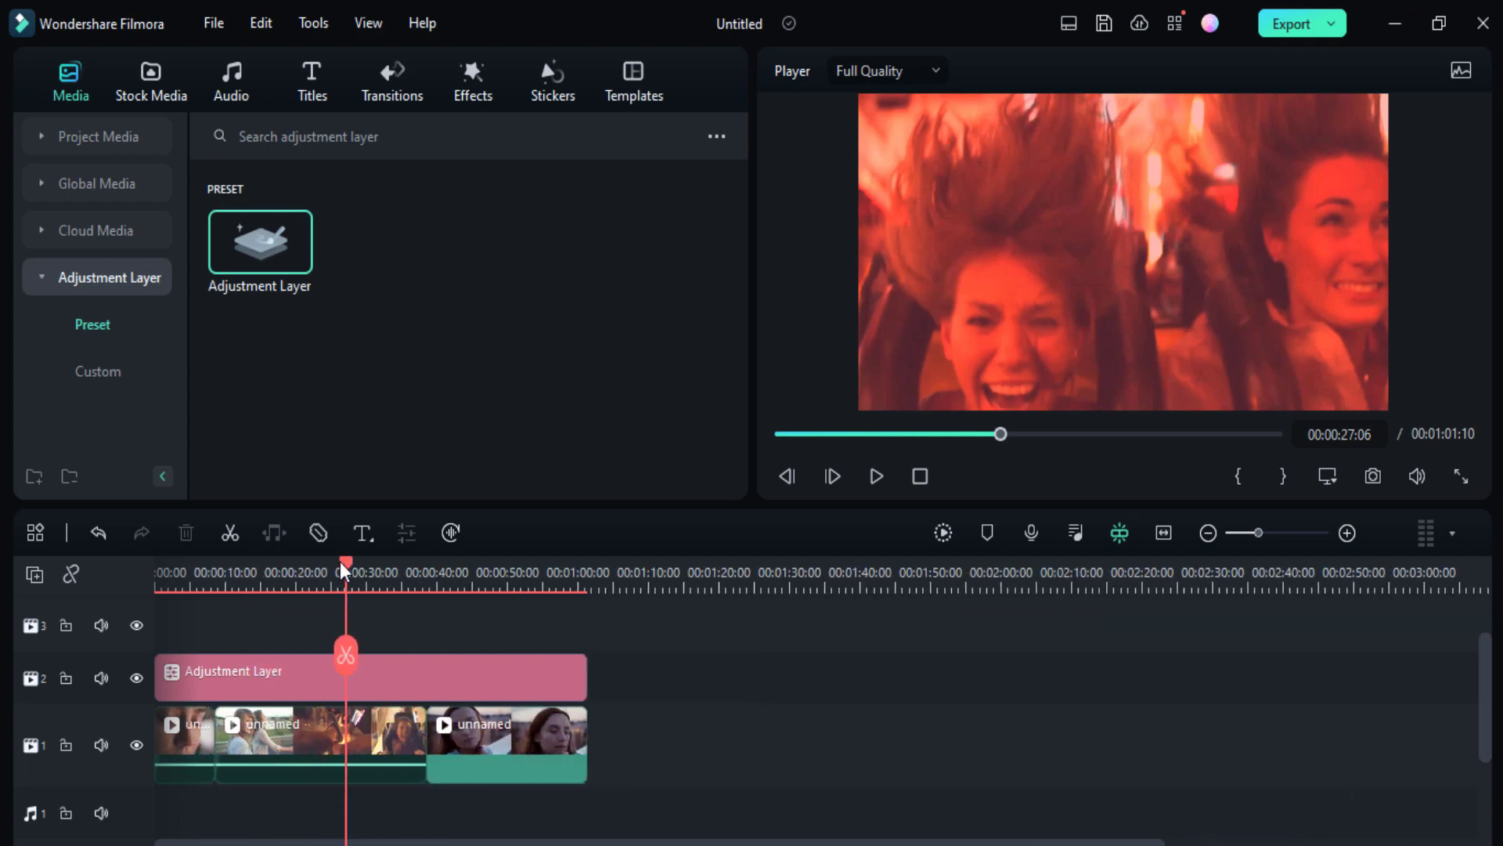
pyautogui.moveTo(344, 562); pyautogui.dragTo(140, 615)
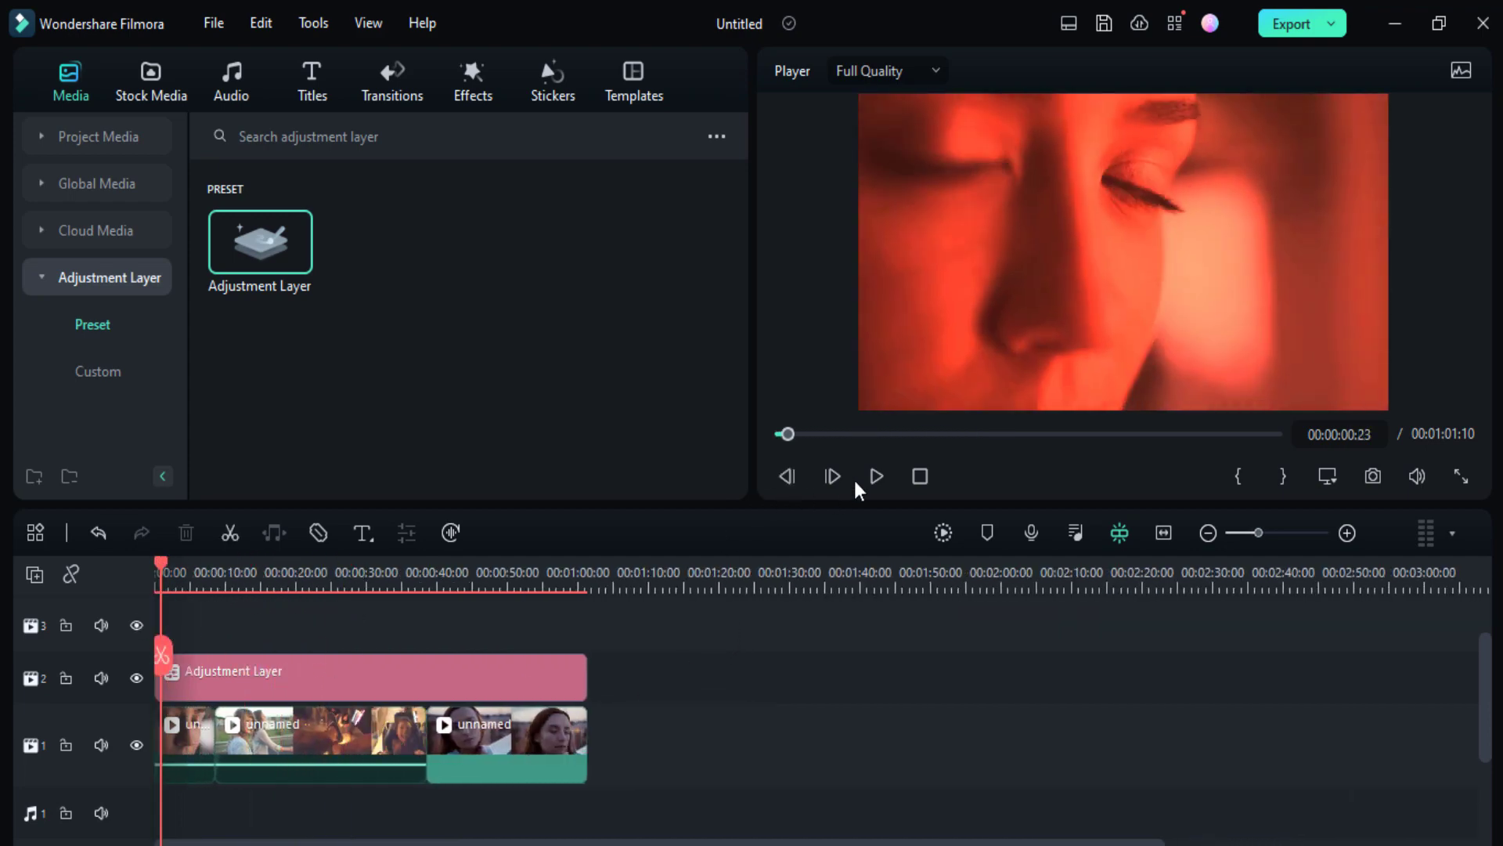
pyautogui.click(878, 476)
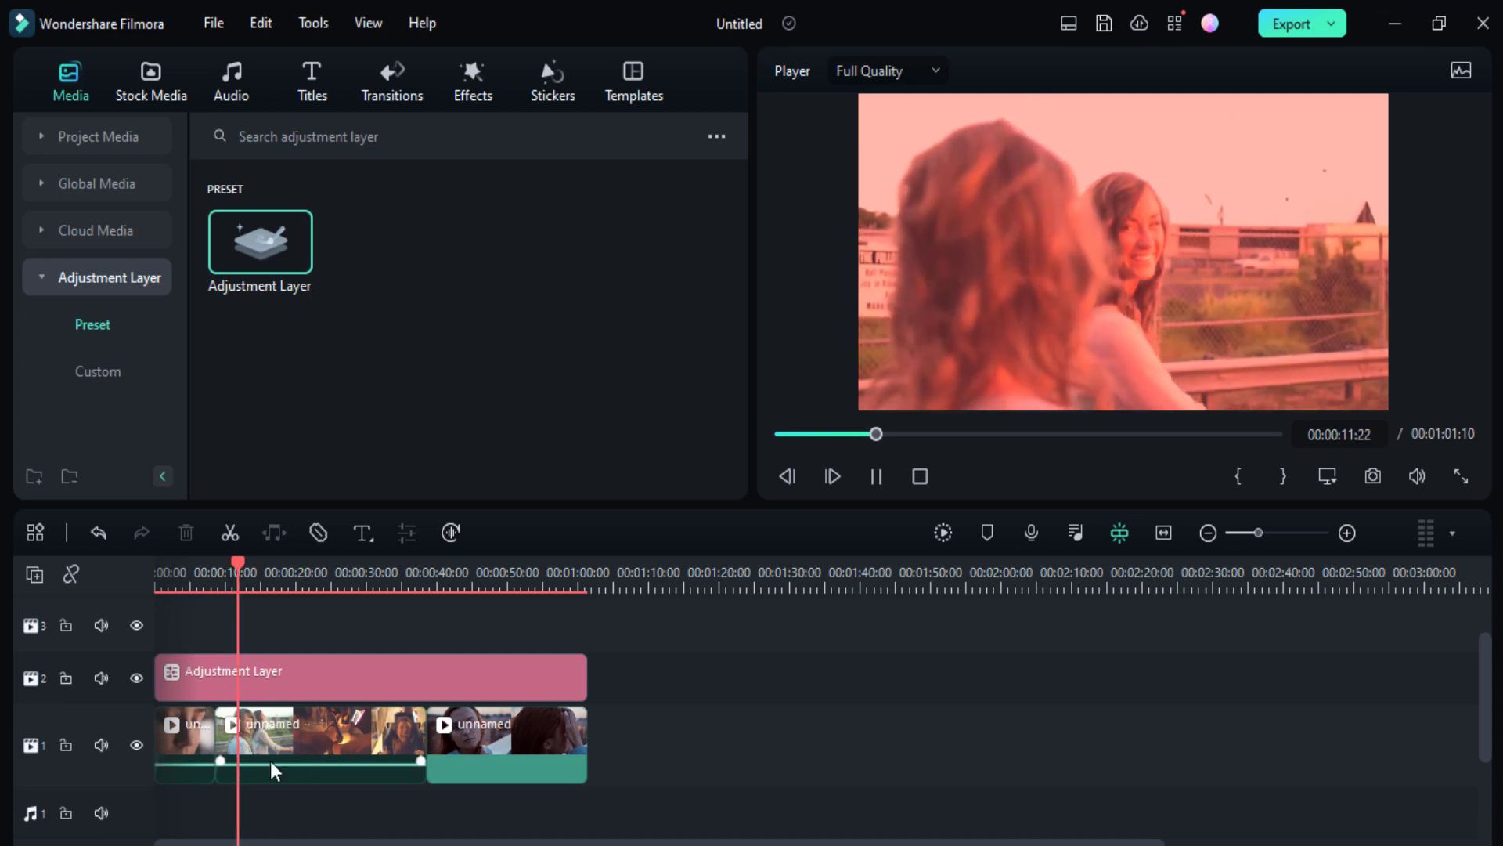
pyautogui.click(431, 584)
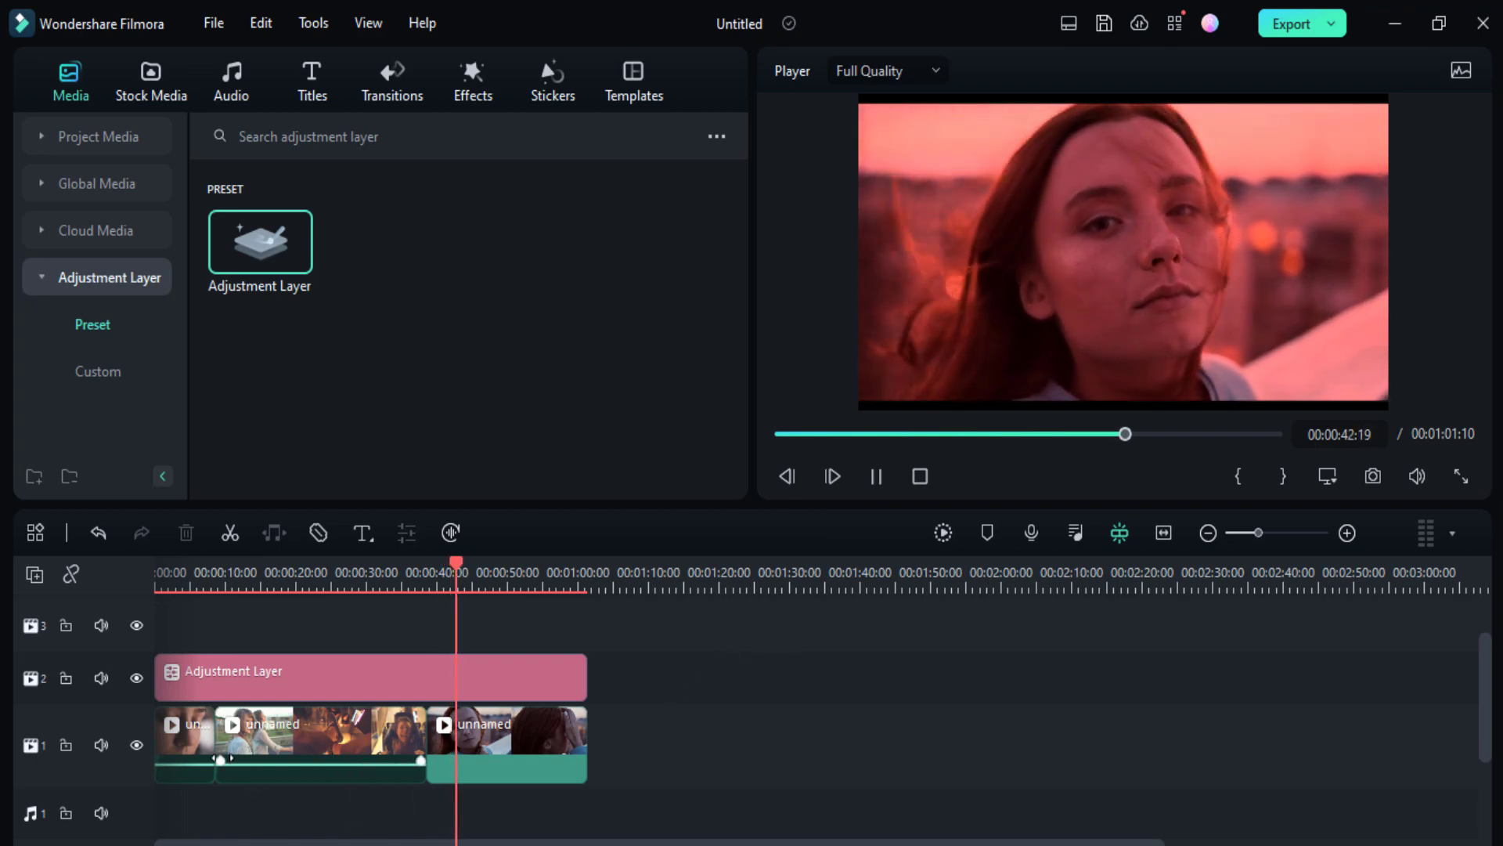
pyautogui.click(350, 749)
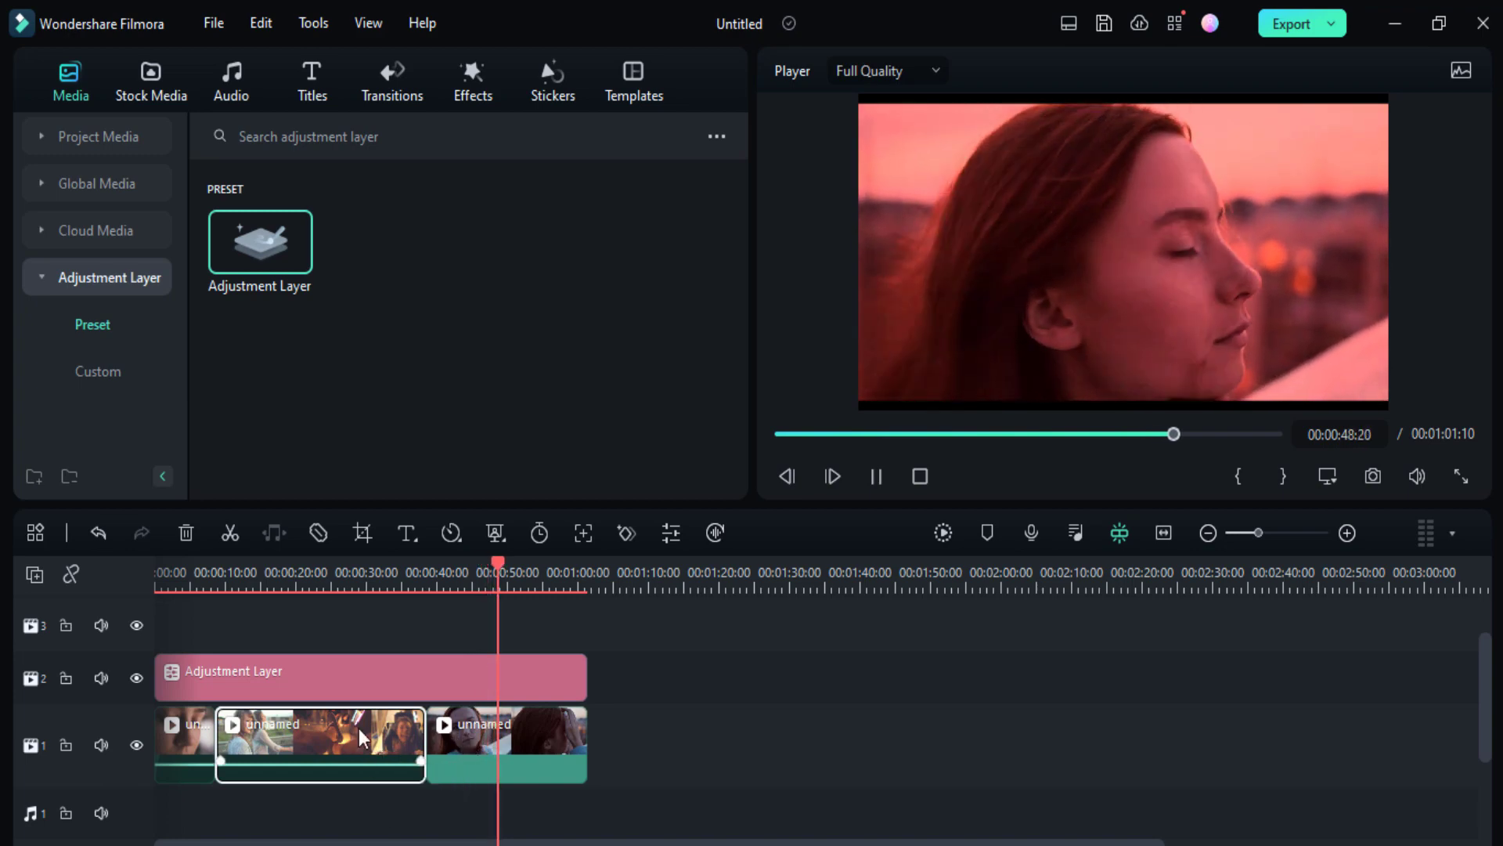
pyautogui.click(380, 656)
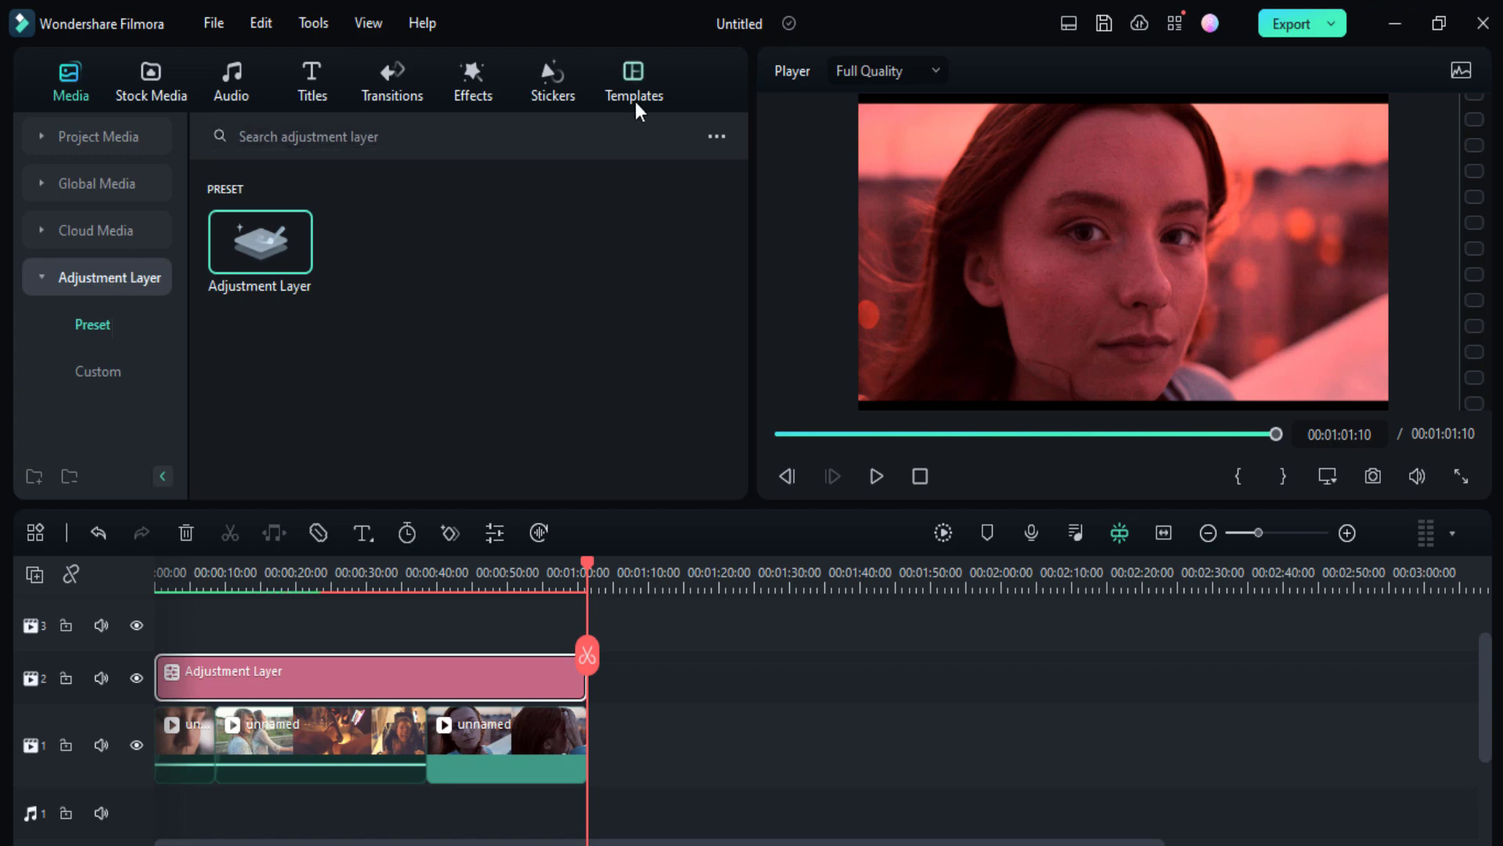
# - Retry the Cloud Media login, then show the empty Global Media category
pyautogui.click(118, 229)
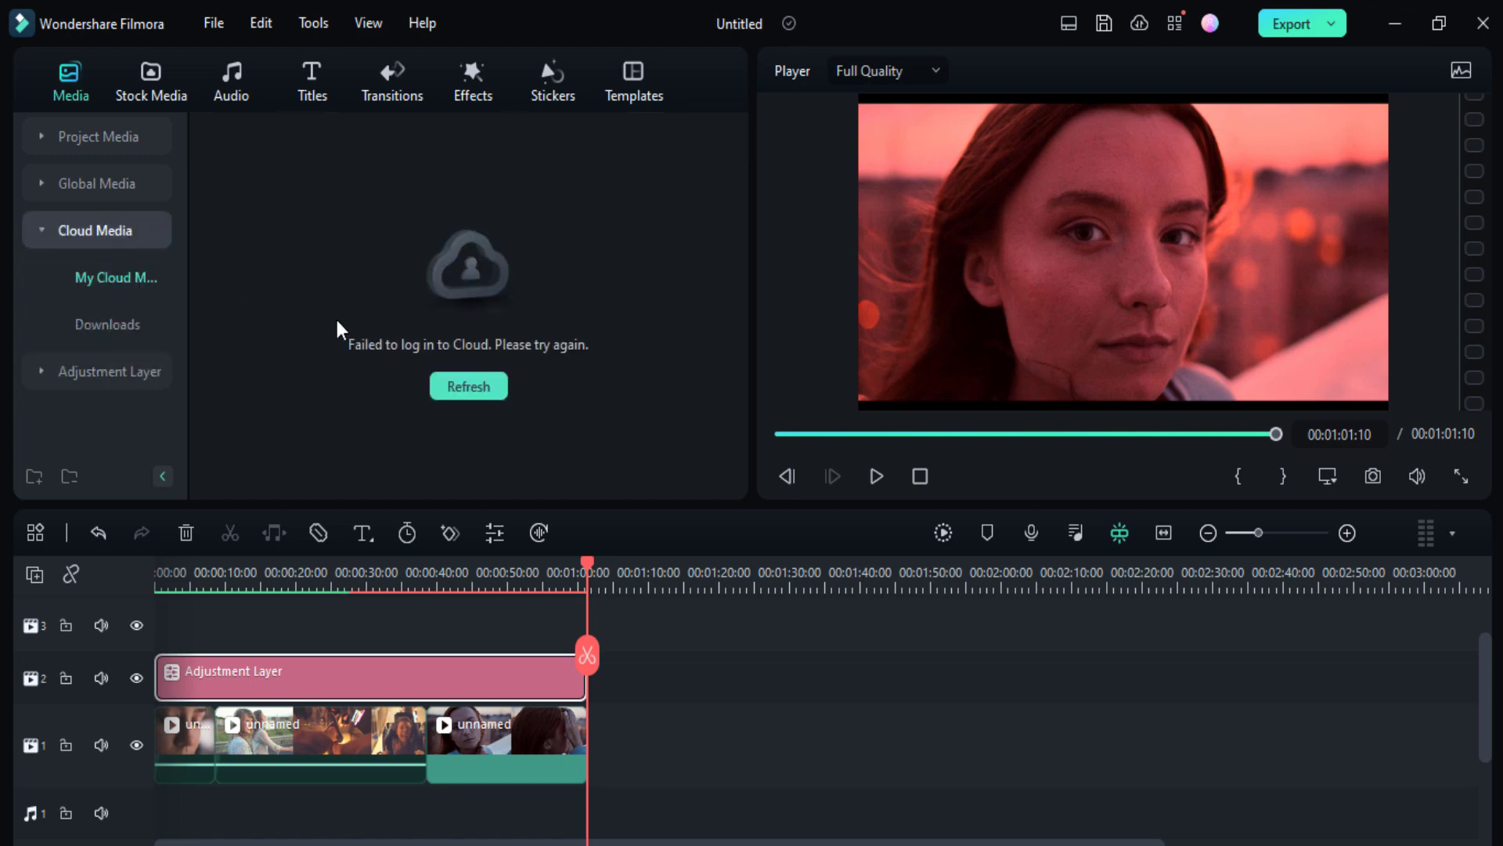
pyautogui.click(480, 392)
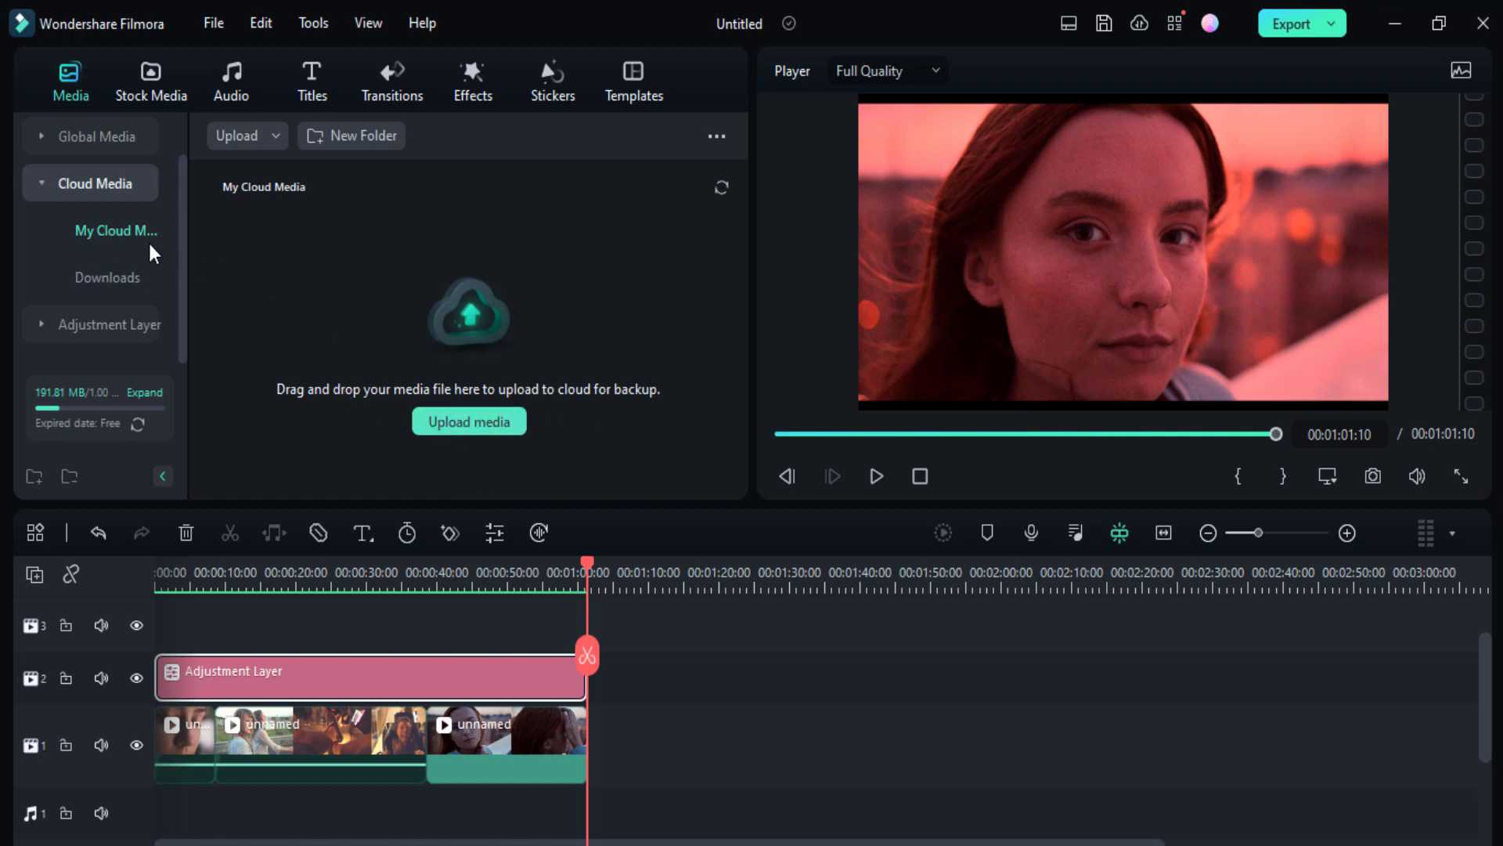
pyautogui.scroll(1, 148, 245)
pyautogui.click(116, 186)
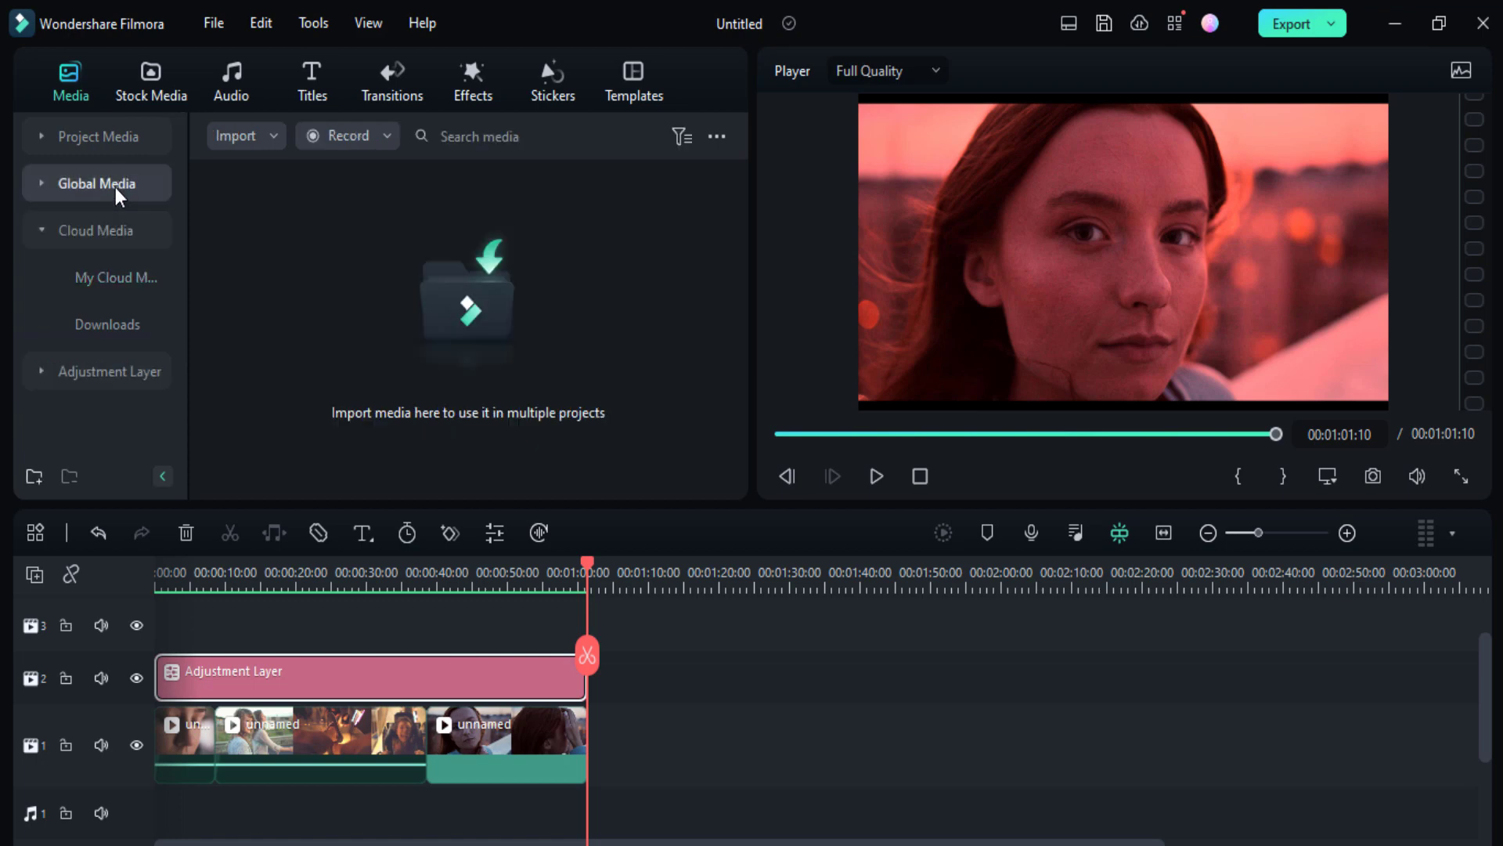